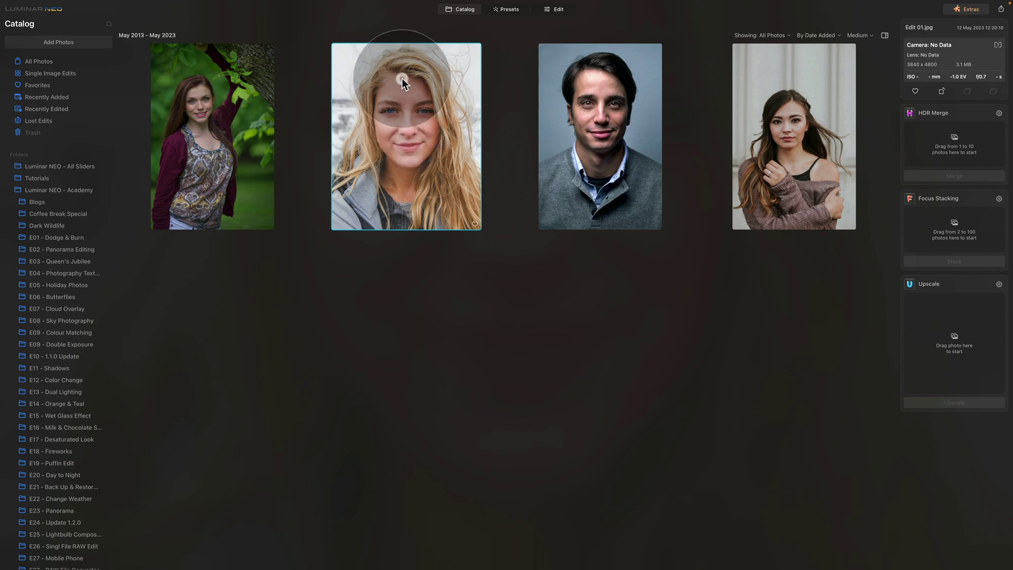
# Open the blonde portrait Edit 01.jpg in the Edit module.
pyautogui.click(562, 10)
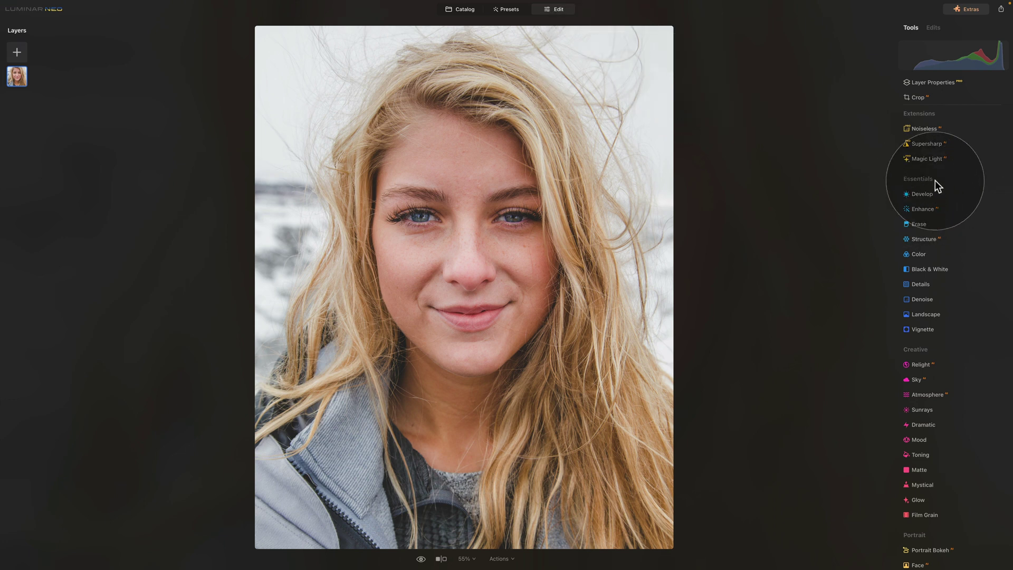
# Expand the Portrait Face tool and its Eyes section to reveal Dark Circles Removal.
pyautogui.scroll(-5, 950, 372)
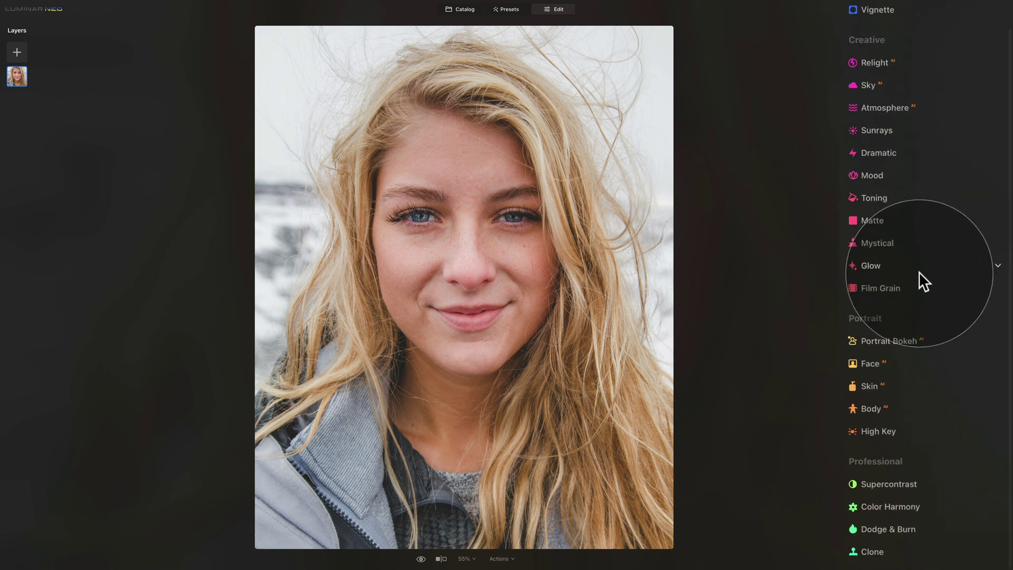
pyautogui.click(872, 363)
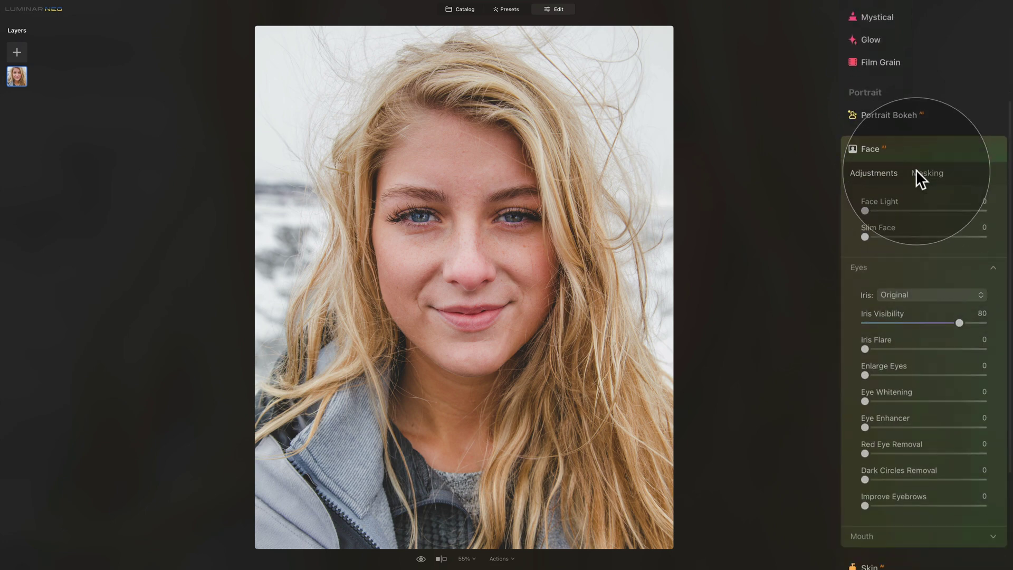
pyautogui.scroll(-3, 917, 170)
pyautogui.scroll(2, 916, 221)
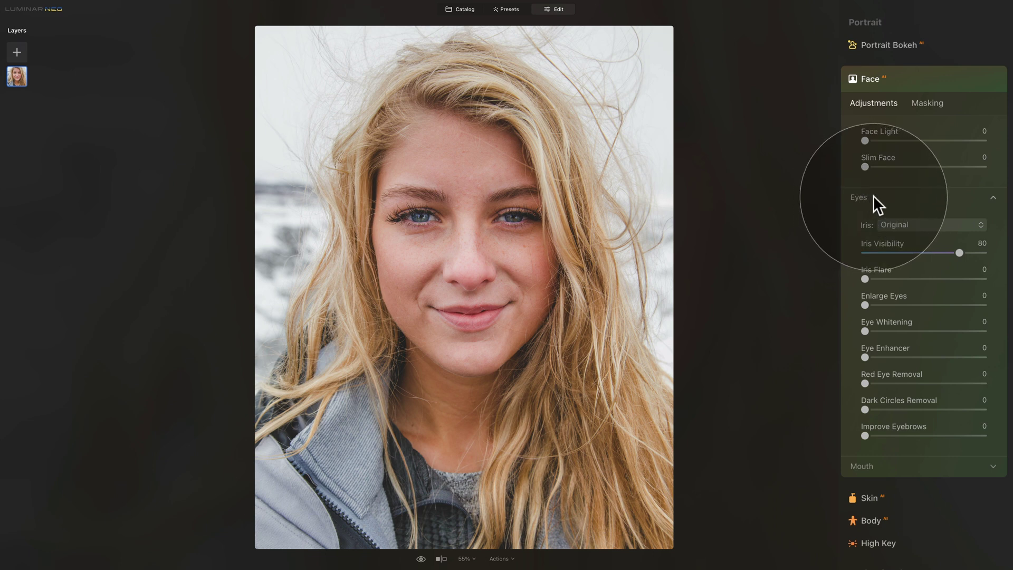
pyautogui.click(873, 196)
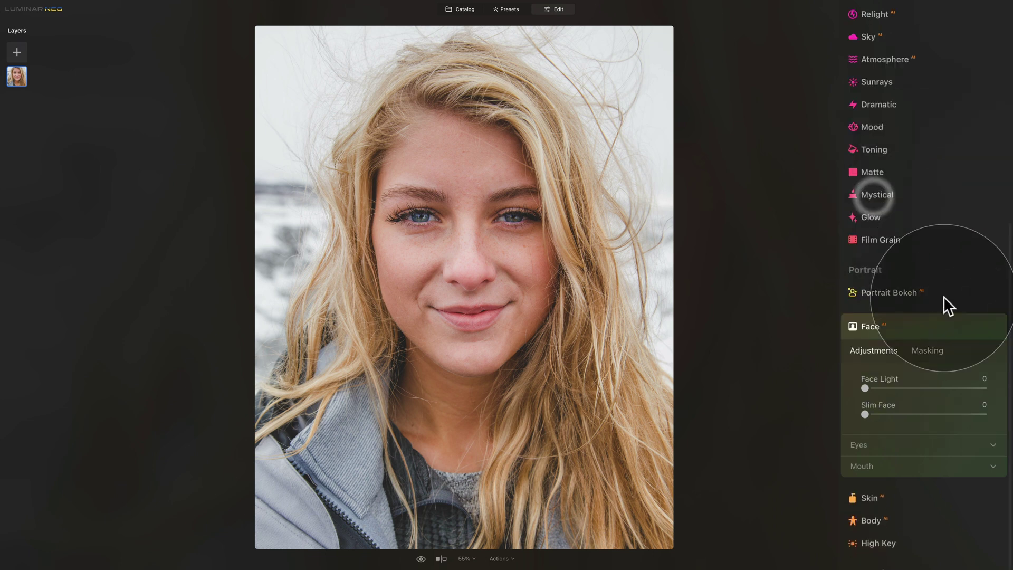
pyautogui.click(879, 445)
pyautogui.scroll(-5, 895, 385)
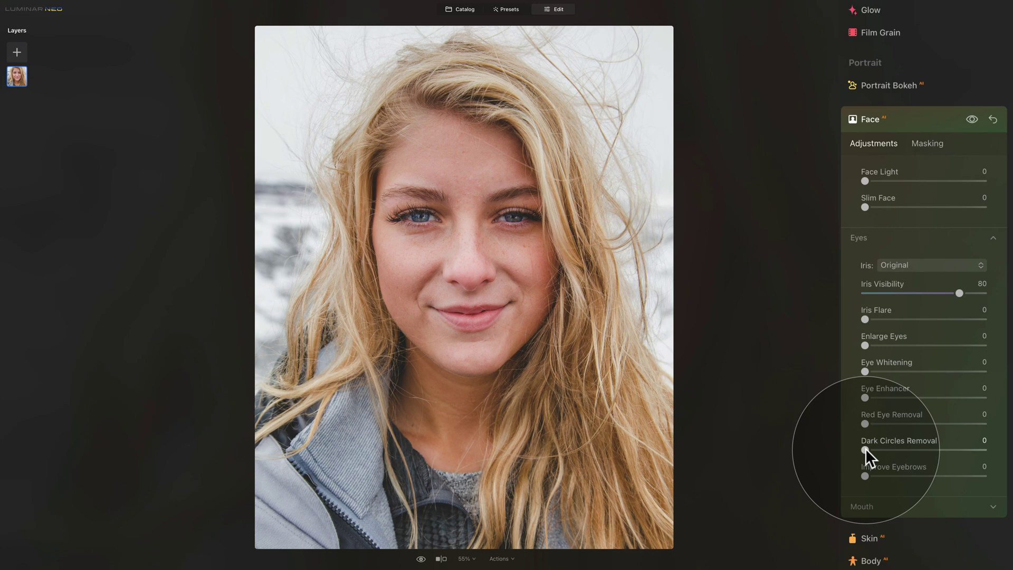
# Raise Dark Circles Removal to about 90, comparing the photo with Face adjustments on and off.
pyautogui.moveTo(866, 448); pyautogui.dragTo(974, 451)
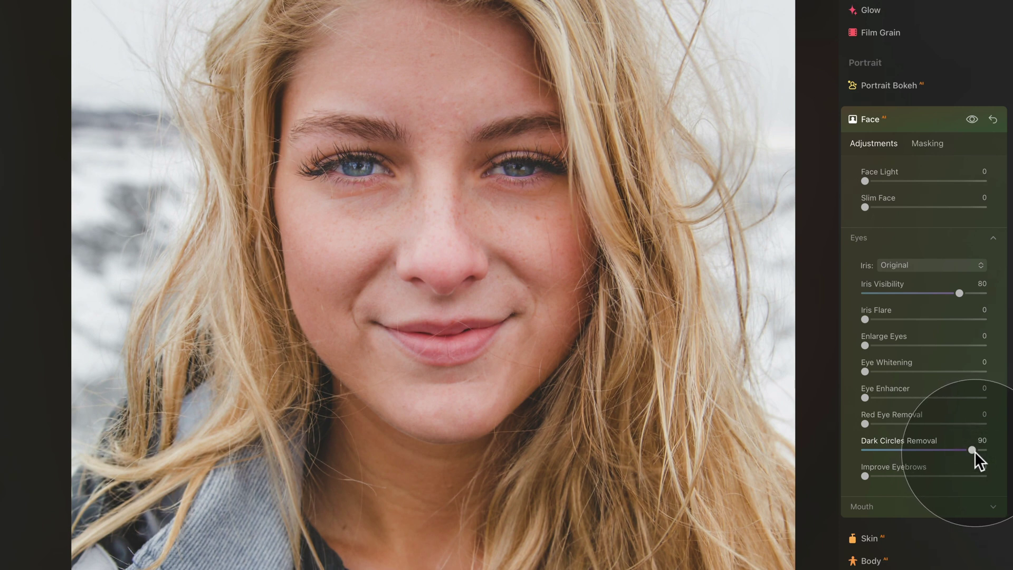
pyautogui.click(972, 119)
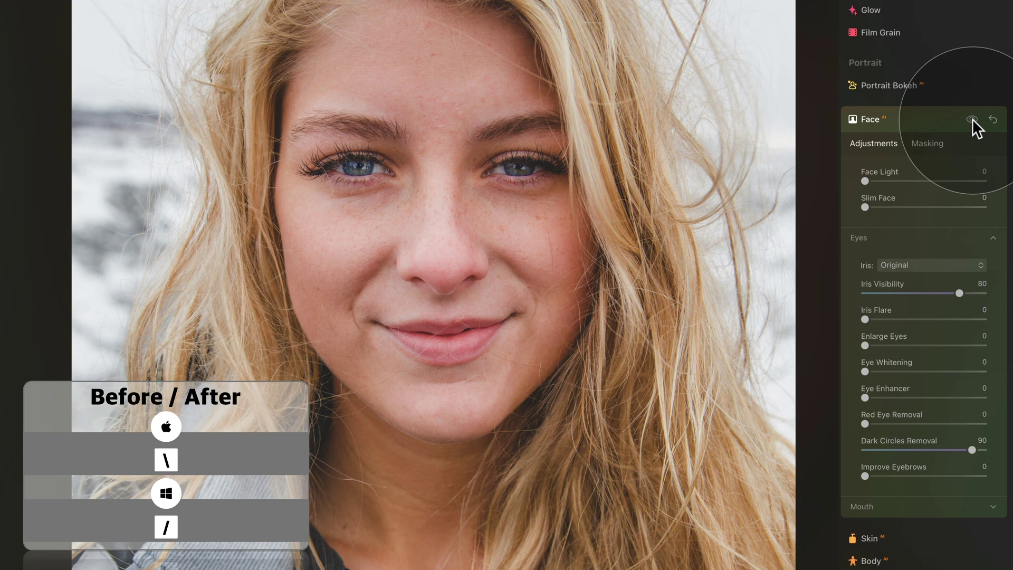
pyautogui.click(972, 119)
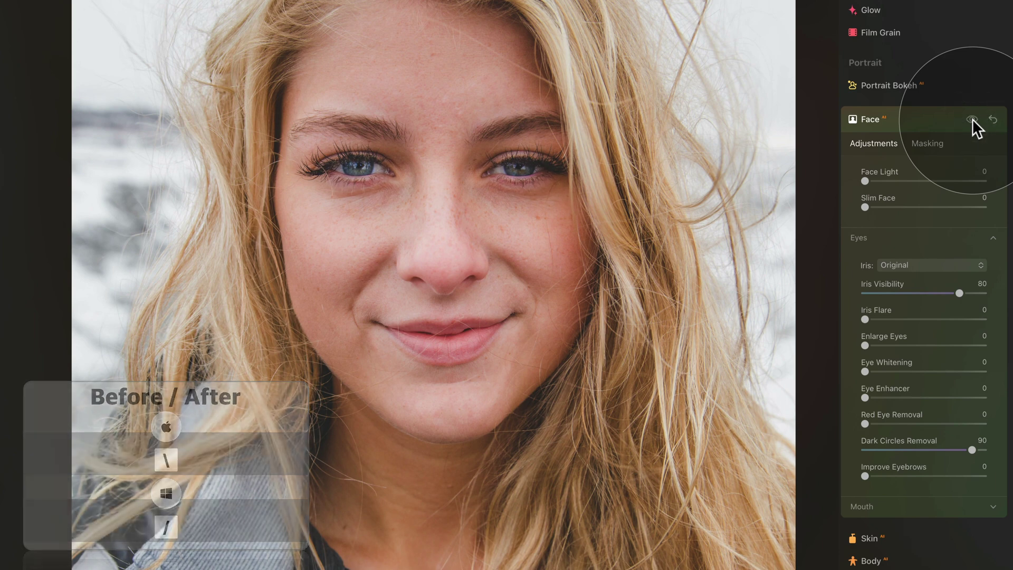
pyautogui.click(972, 120)
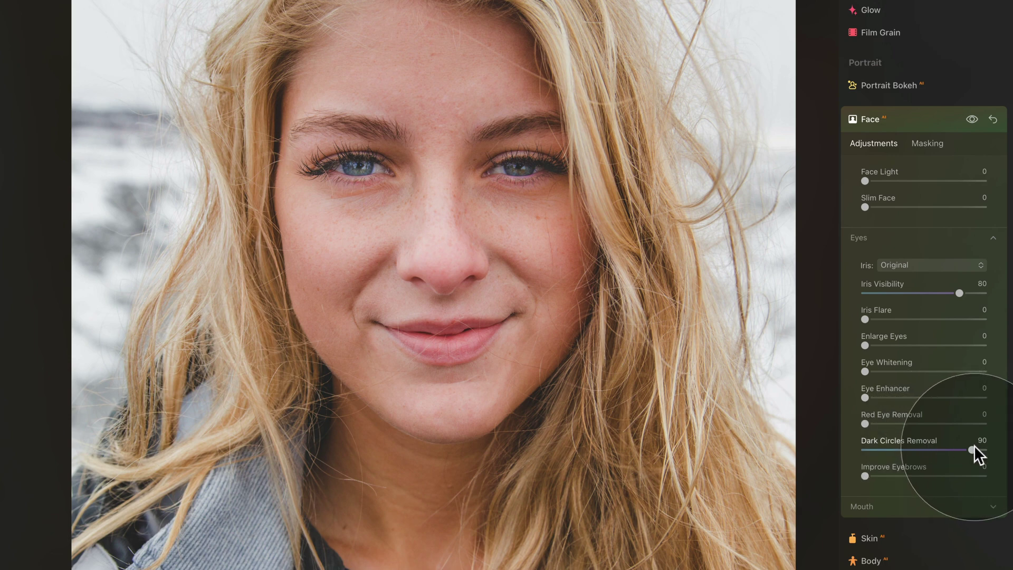
pyautogui.moveTo(973, 449)
pyautogui.mouseDown()
pyautogui.moveTo(956, 449)
pyautogui.moveTo(984, 449)
pyautogui.mouseUp()
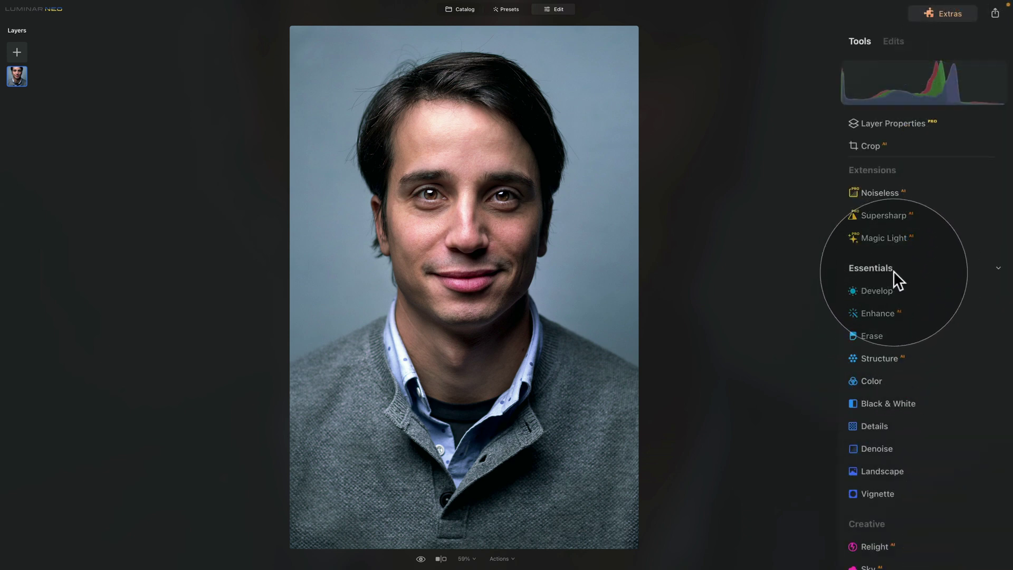
# Expand the Essentials Develop tool to show its Light sliders for the man's portrait.
pyautogui.click(886, 290)
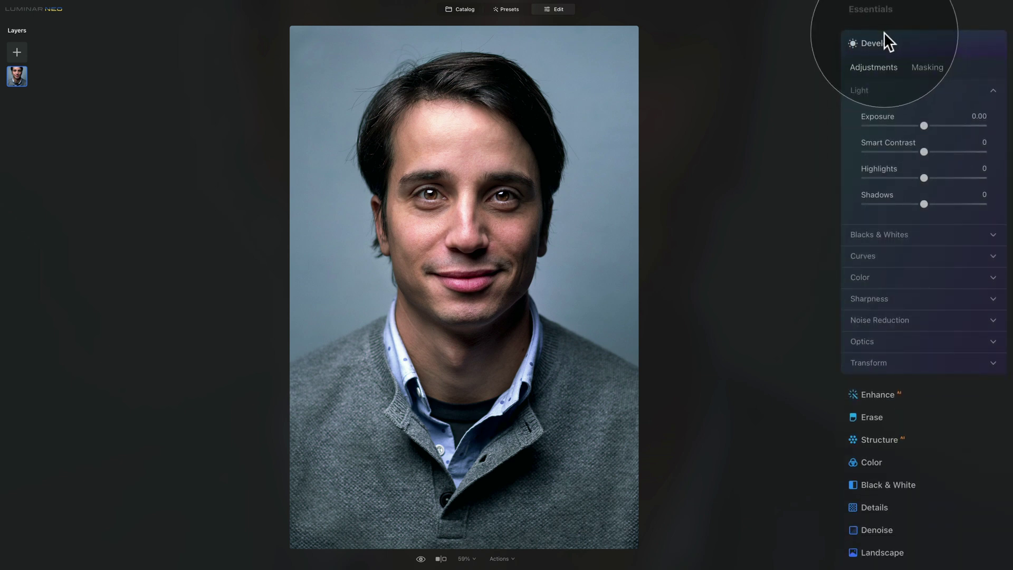
# Choose a Develop Brush mask with Size 80, Softness 80 and Strength 60.
pyautogui.click(923, 67)
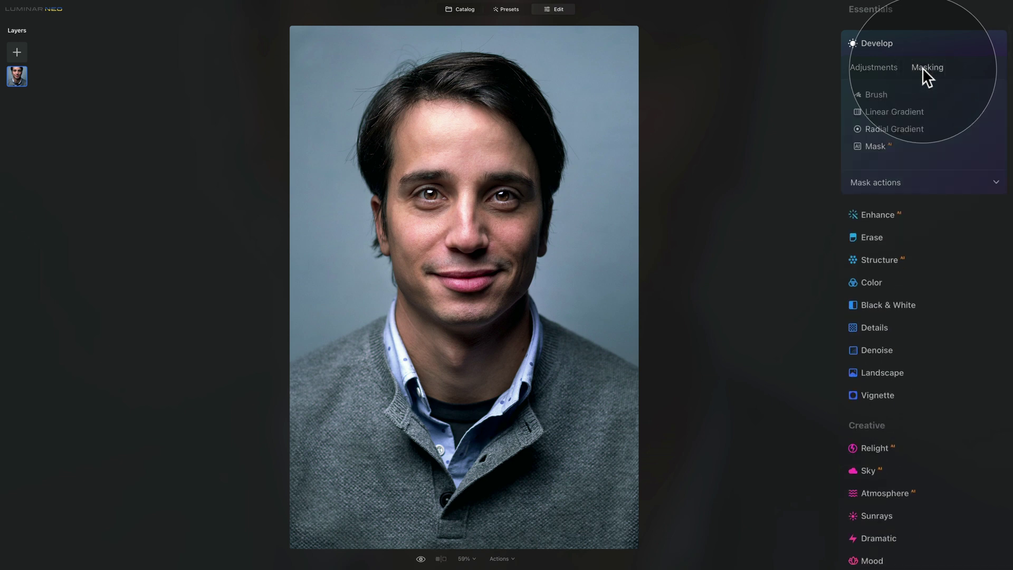
pyautogui.click(883, 93)
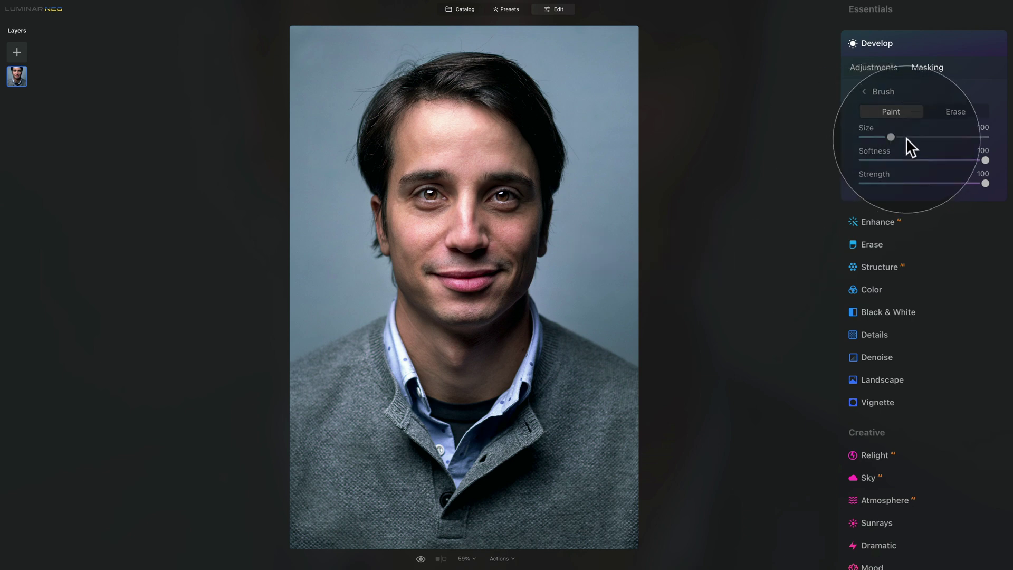
pyautogui.moveTo(891, 138); pyautogui.dragTo(886, 136)
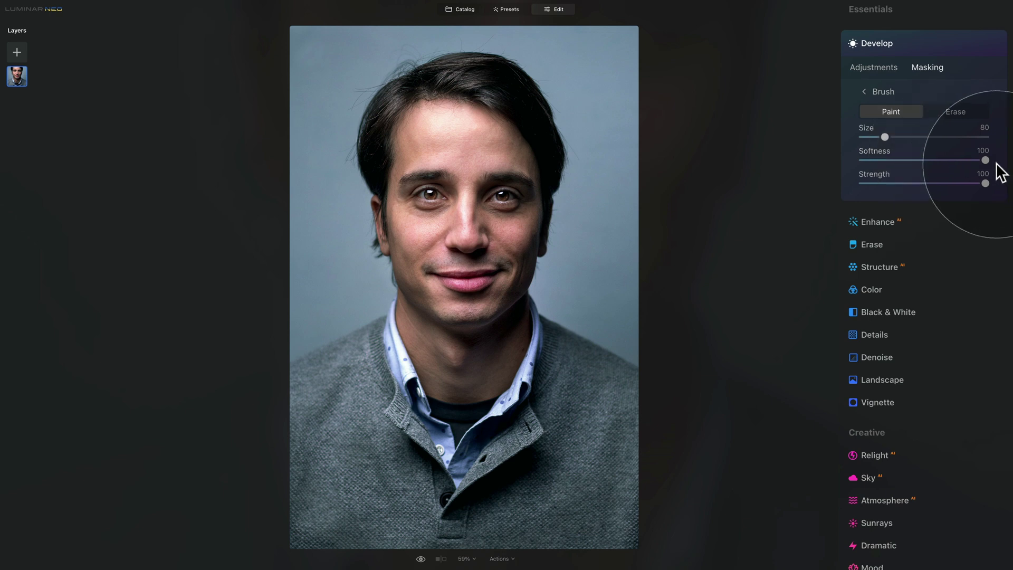
pyautogui.moveTo(986, 160); pyautogui.dragTo(963, 160)
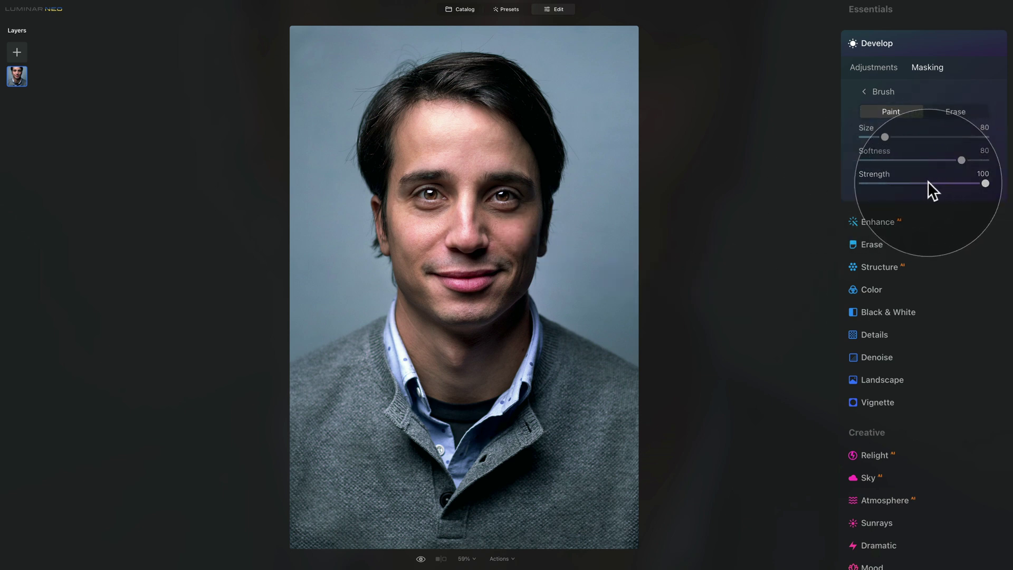
pyautogui.moveTo(927, 184); pyautogui.dragTo(938, 184)
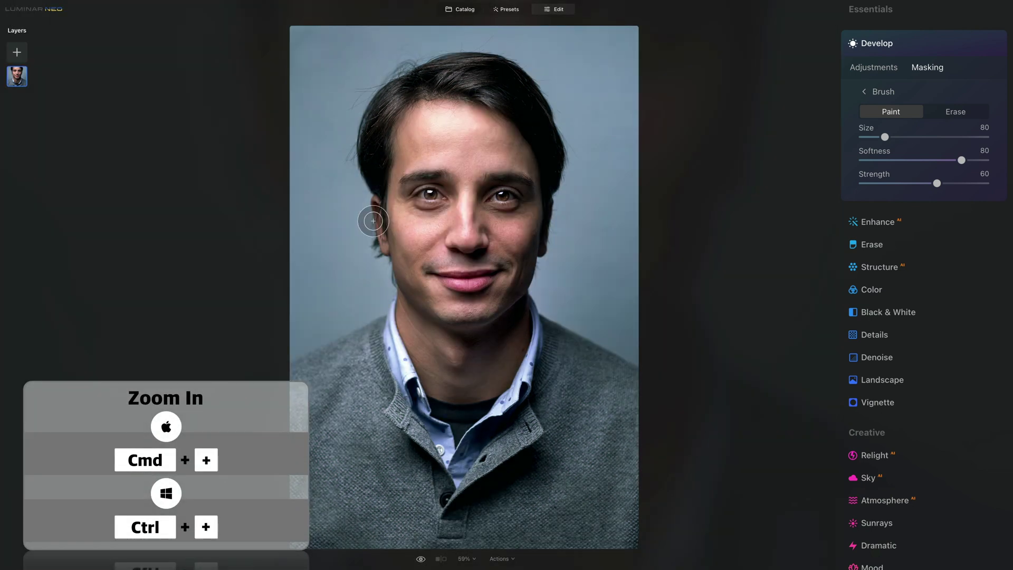
# At 200% zoom, brush the Develop mask under both eyes and beside the nose bridge.
pyautogui.hotkey('ctrl', '+')
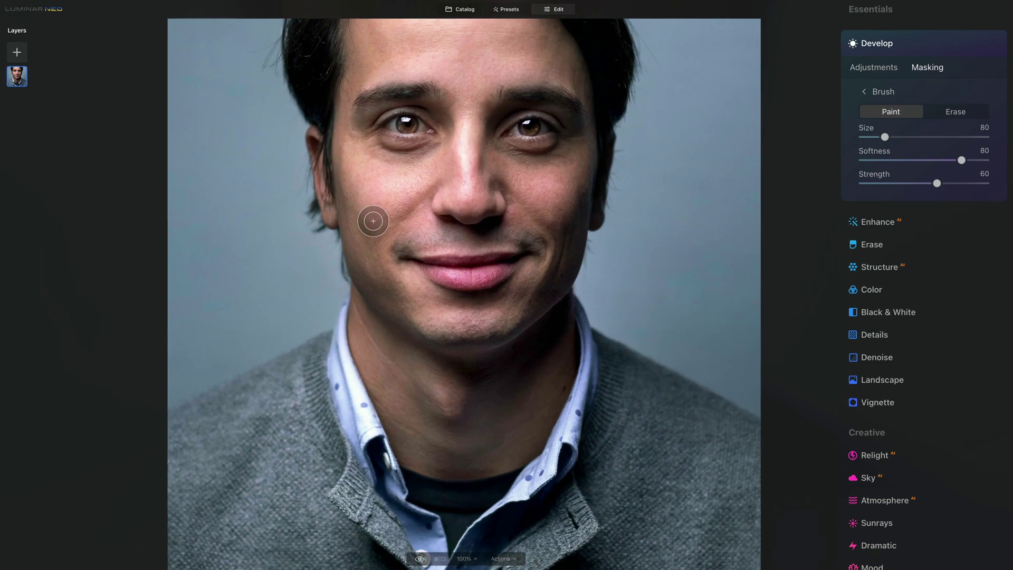
pyautogui.hotkey('ctrl', '+')
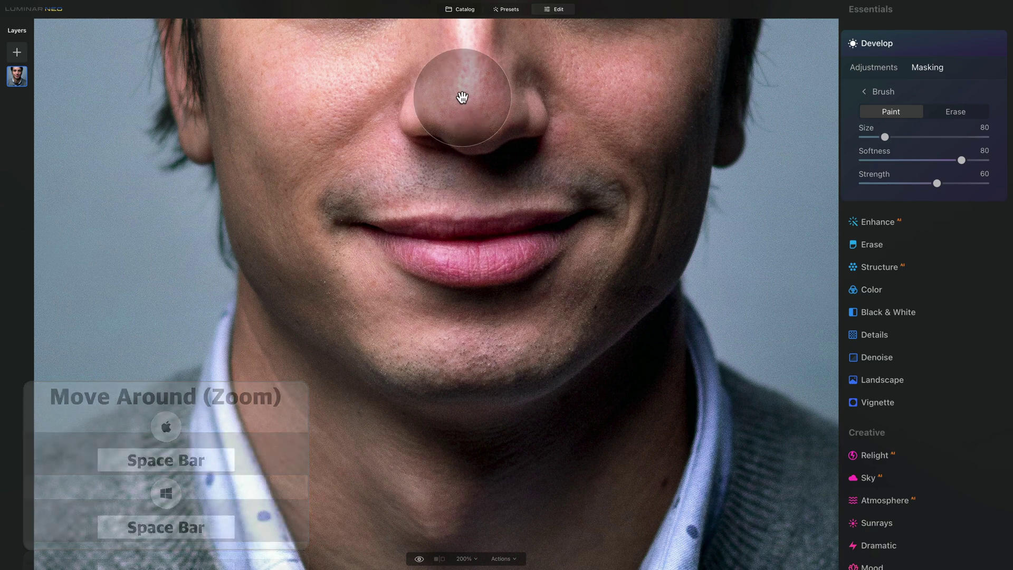
pyautogui.moveTo(464, 95); pyautogui.dragTo(466, 206)
pyautogui.moveTo(454, 99)
pyautogui.mouseDown()
pyautogui.moveTo(442, 197)
pyautogui.moveTo(463, 204)
pyautogui.moveTo(446, 180)
pyautogui.moveTo(443, 194)
pyautogui.mouseUp()
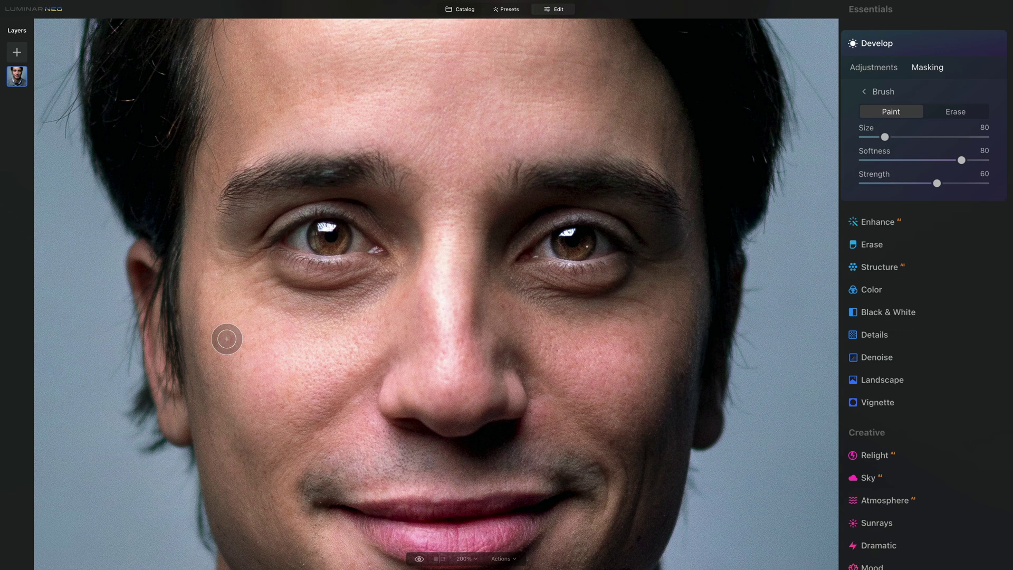
pyautogui.moveTo(253, 267)
pyautogui.mouseDown()
pyautogui.moveTo(328, 277)
pyautogui.moveTo(318, 281)
pyautogui.moveTo(400, 273)
pyautogui.moveTo(342, 294)
pyautogui.moveTo(333, 305)
pyautogui.moveTo(365, 295)
pyautogui.moveTo(338, 307)
pyautogui.moveTo(362, 296)
pyautogui.moveTo(314, 306)
pyautogui.moveTo(263, 292)
pyautogui.moveTo(244, 275)
pyautogui.mouseUp()
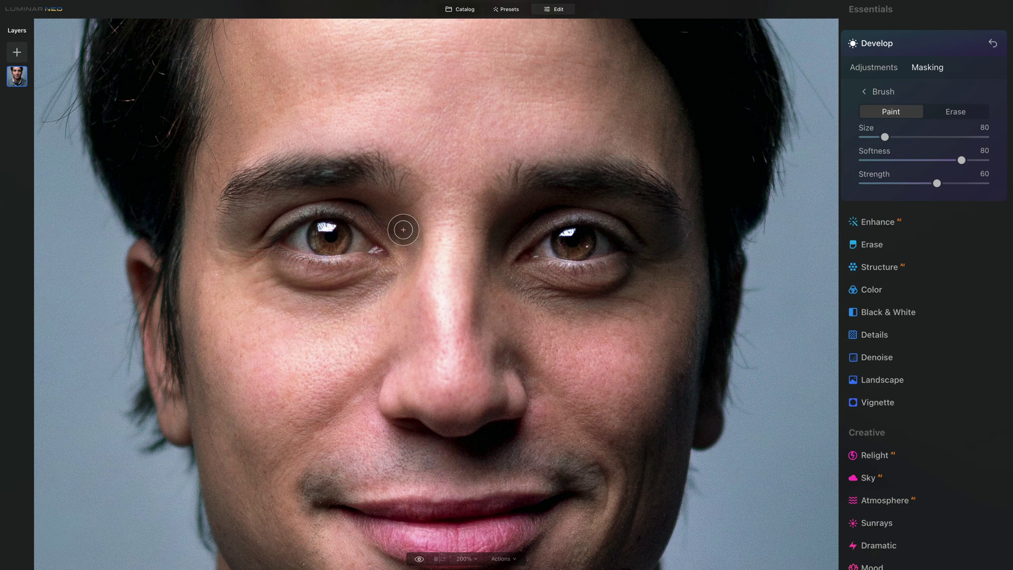
pyautogui.moveTo(403, 230)
pyautogui.mouseDown()
pyautogui.moveTo(402, 261)
pyautogui.moveTo(405, 231)
pyautogui.moveTo(392, 275)
pyautogui.moveTo(364, 309)
pyautogui.mouseUp()
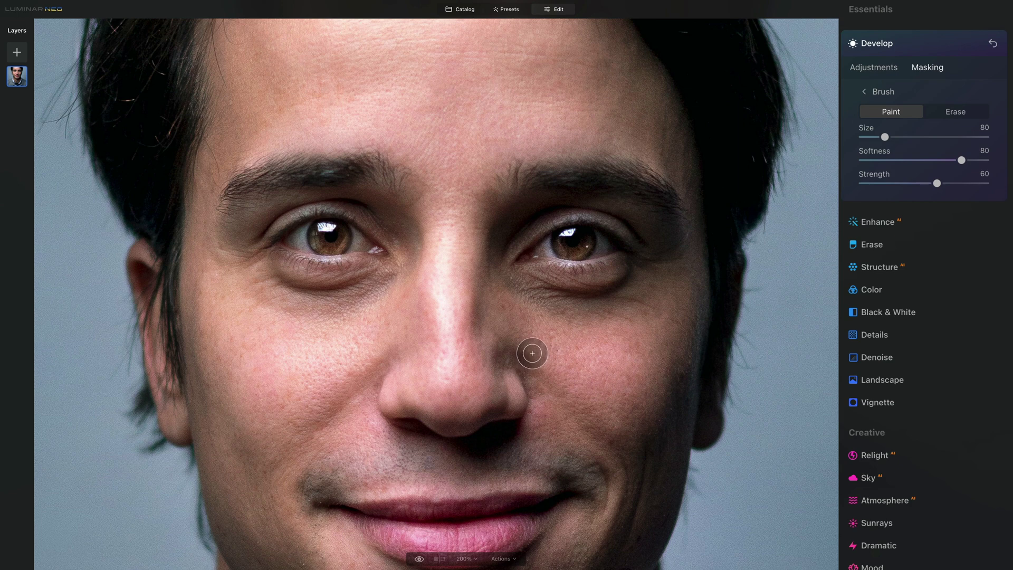
pyautogui.moveTo(505, 269)
pyautogui.mouseDown()
pyautogui.moveTo(528, 280)
pyautogui.moveTo(662, 276)
pyautogui.moveTo(626, 294)
pyautogui.moveTo(656, 297)
pyautogui.moveTo(638, 303)
pyautogui.moveTo(570, 303)
pyautogui.moveTo(486, 267)
pyautogui.moveTo(559, 296)
pyautogui.mouseUp()
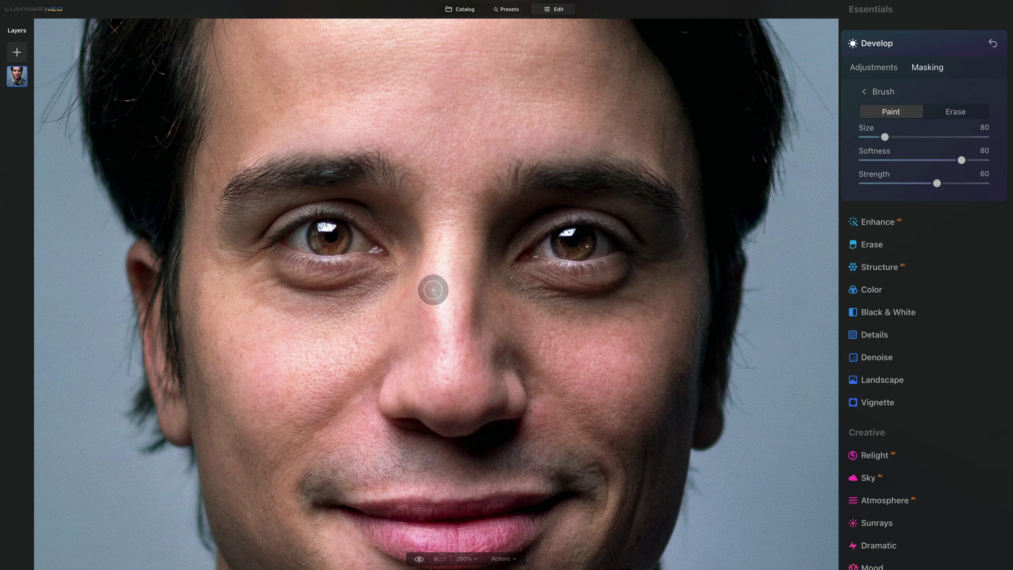
pyautogui.moveTo(291, 298)
pyautogui.mouseDown()
pyautogui.moveTo(221, 248)
pyautogui.moveTo(236, 275)
pyautogui.mouseUp()
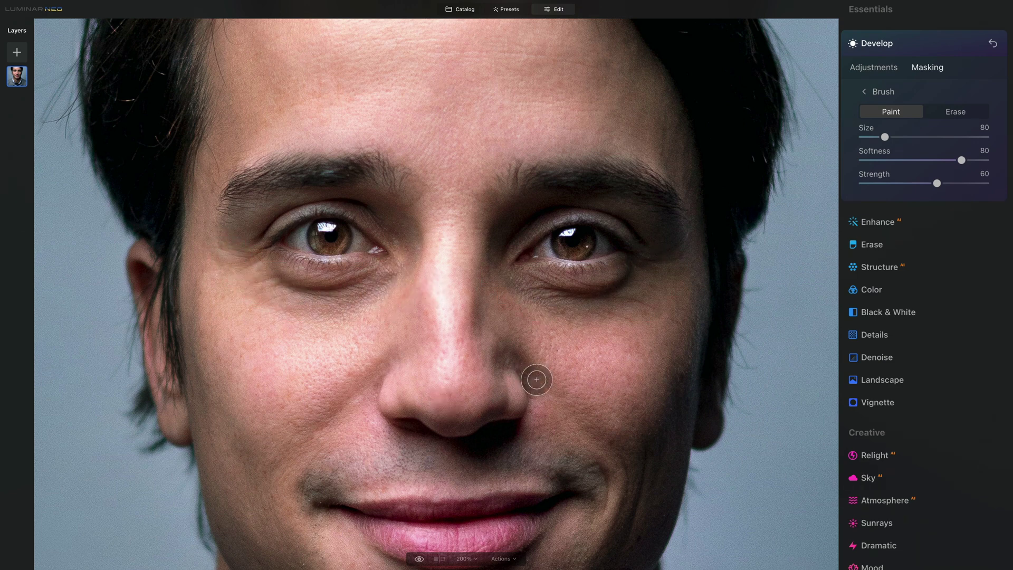
# Tune Develop Exposure on the masked under-eye areas, settling at 0.40 after before/after comparisons.
pyautogui.click(879, 67)
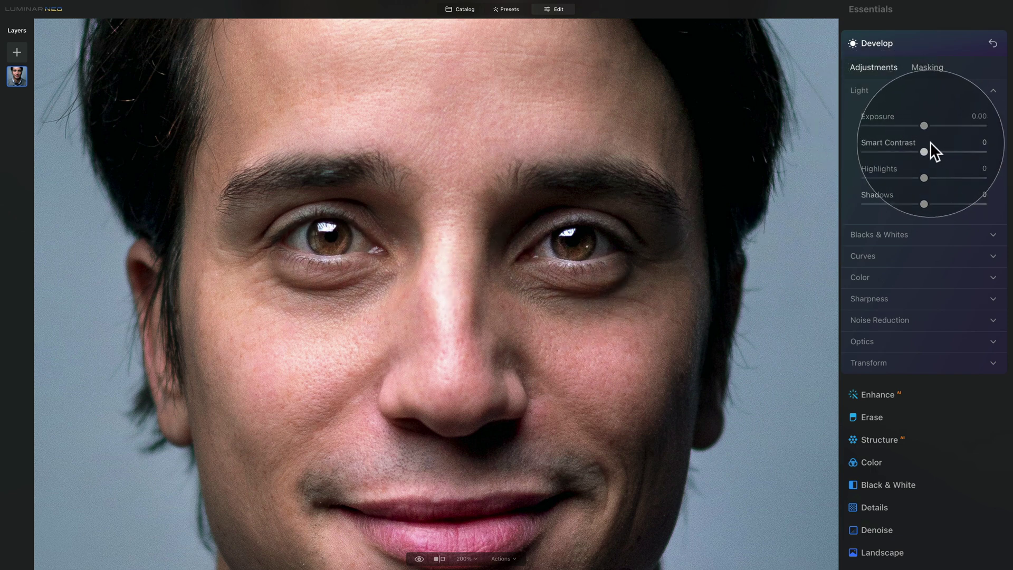
pyautogui.moveTo(924, 126); pyautogui.dragTo(931, 125)
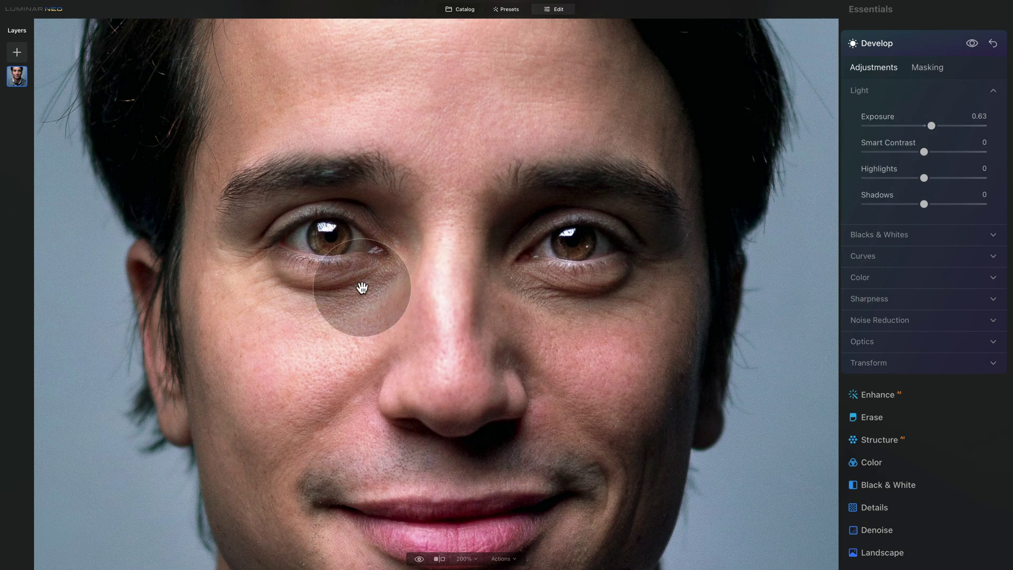
pyautogui.moveTo(931, 126); pyautogui.dragTo(933, 125)
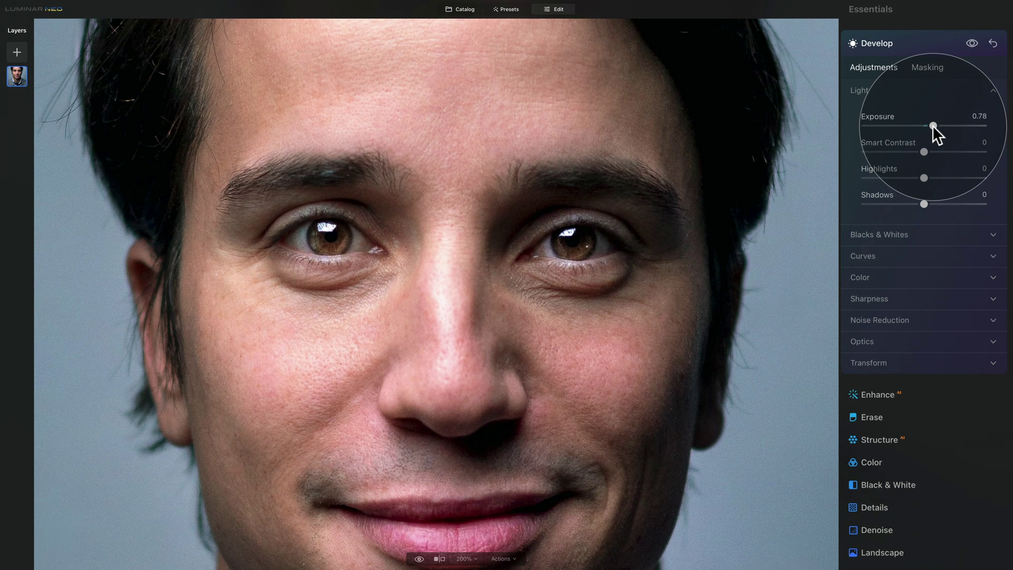
pyautogui.click(969, 43)
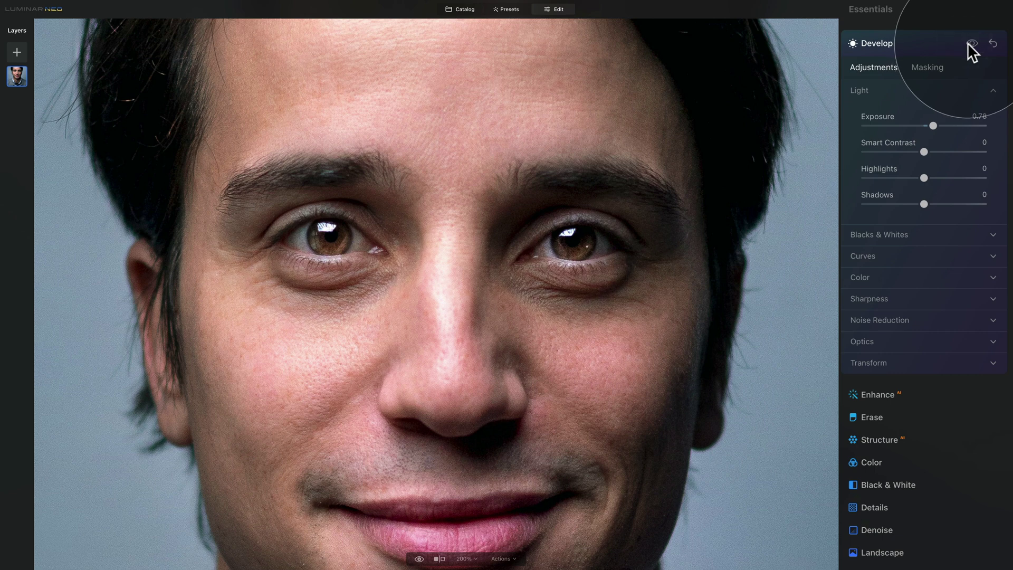
pyautogui.click(968, 43)
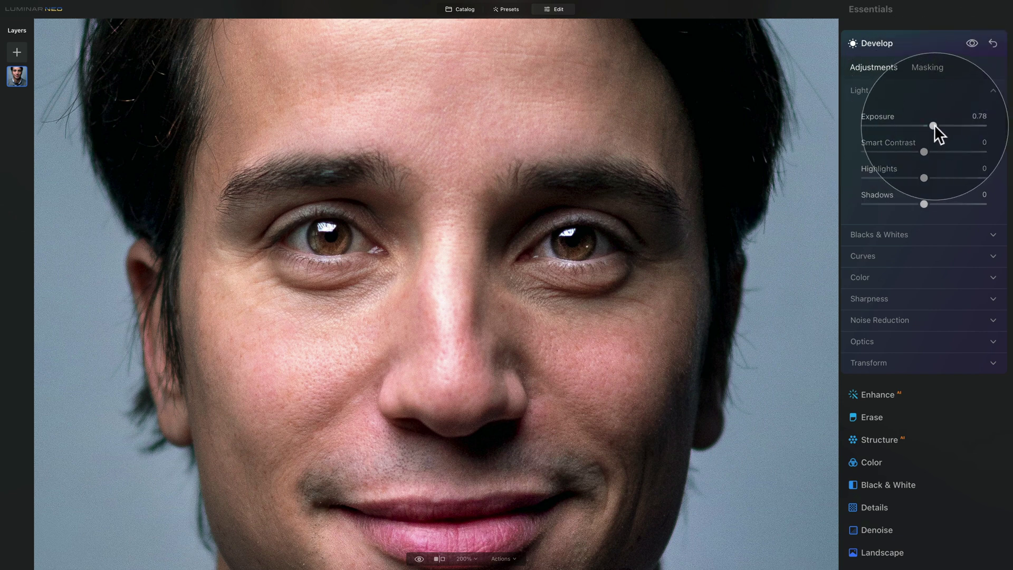
pyautogui.moveTo(933, 124); pyautogui.dragTo(930, 123)
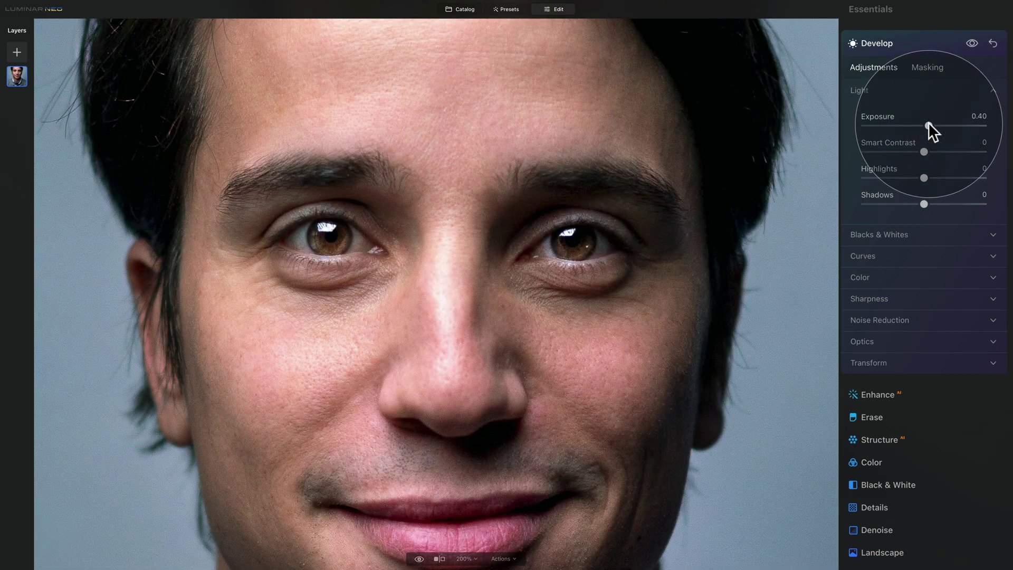
pyautogui.click(972, 44)
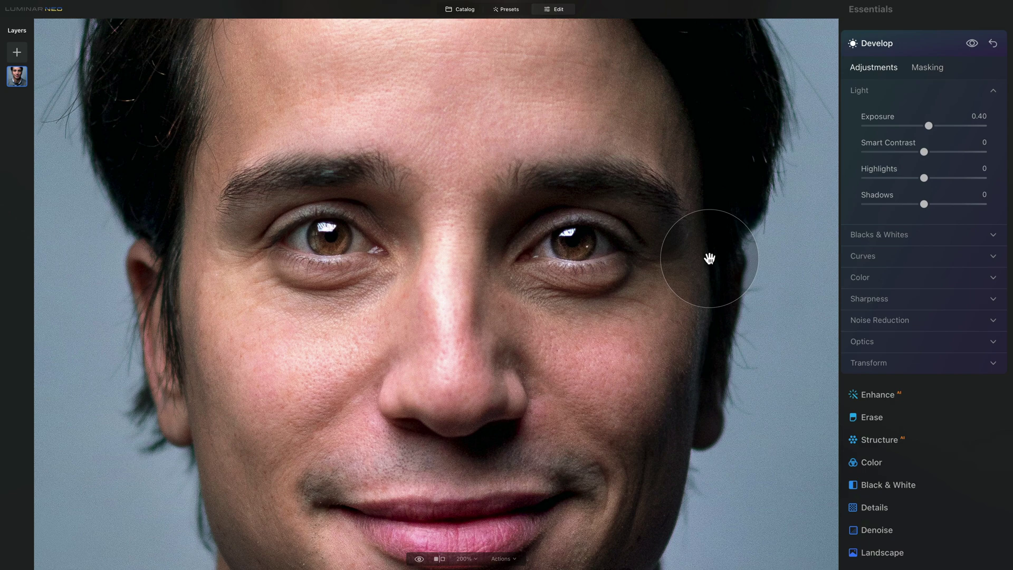
pyautogui.hotkey('ctrl', '0')
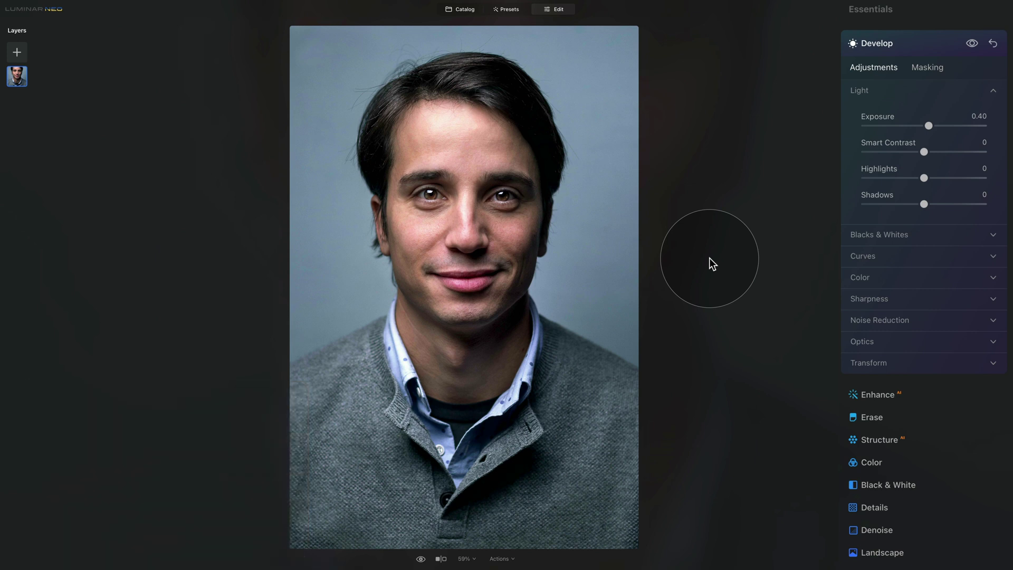
# Compare the man's portrait with and without the Develop edits.
pyautogui.click(971, 43)
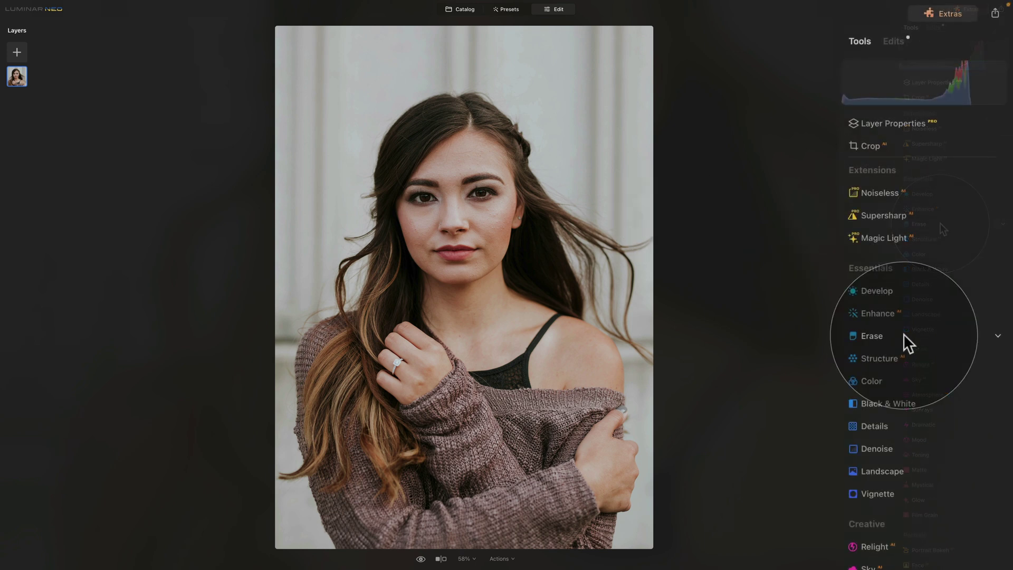
# Open Dodge & Burn with Amount 40 and a Lighten brush at Size 89, Softness 80, Strength 30.
pyautogui.scroll(-10, 941, 227)
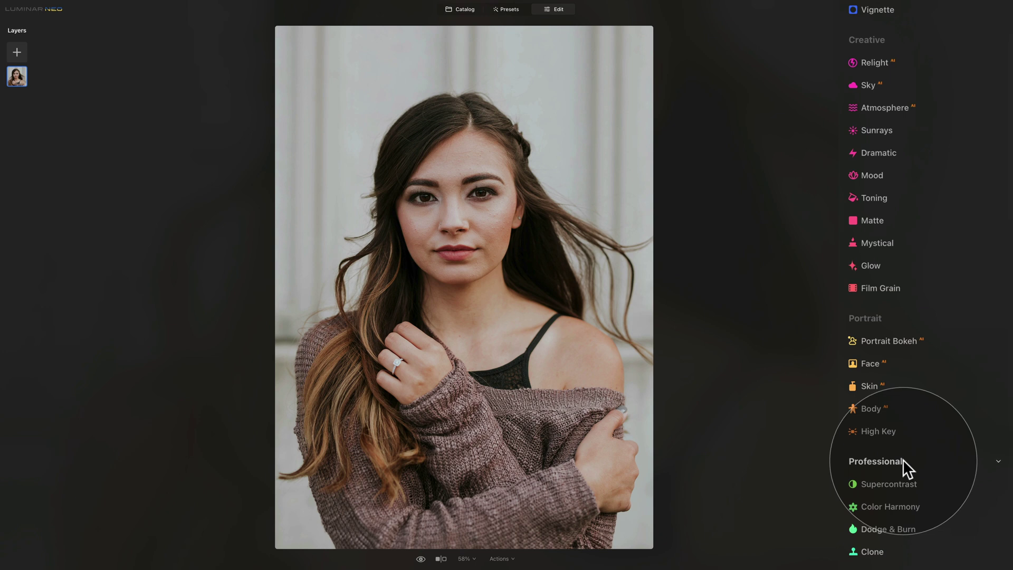
pyautogui.click(890, 529)
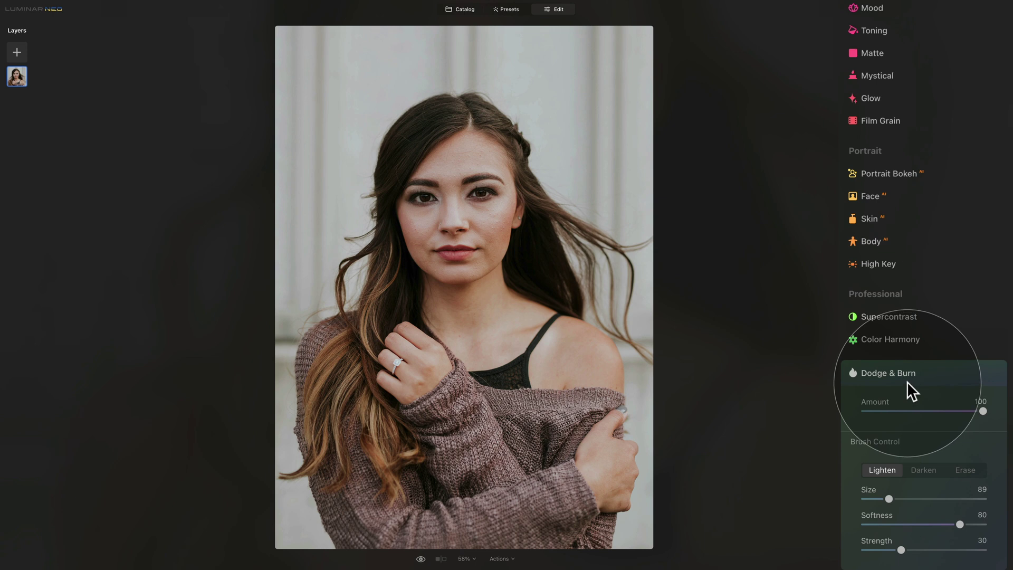
pyautogui.scroll(-1, 907, 382)
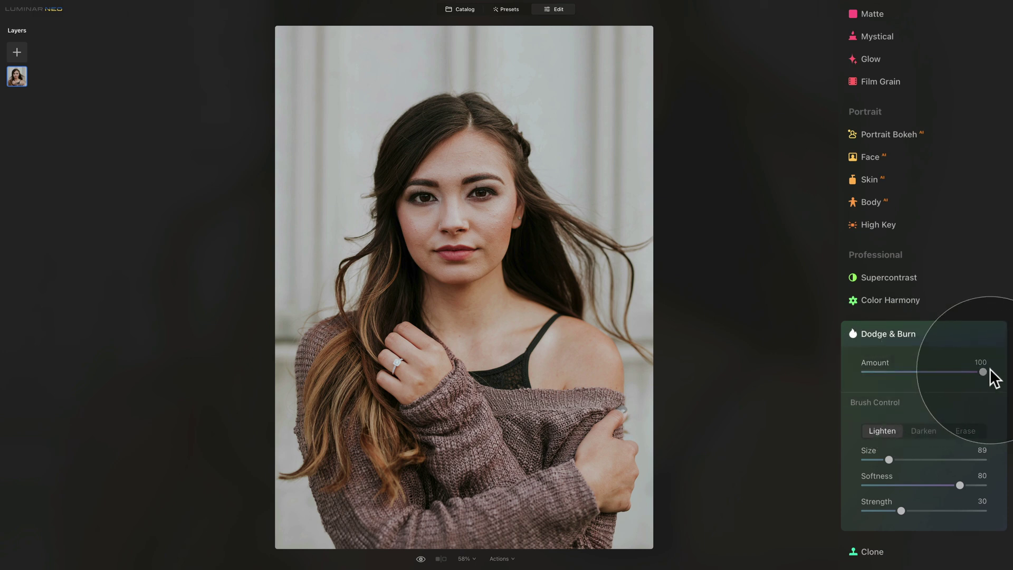
pyautogui.moveTo(984, 371)
pyautogui.mouseDown()
pyautogui.moveTo(901, 367)
pyautogui.moveTo(911, 367)
pyautogui.mouseUp()
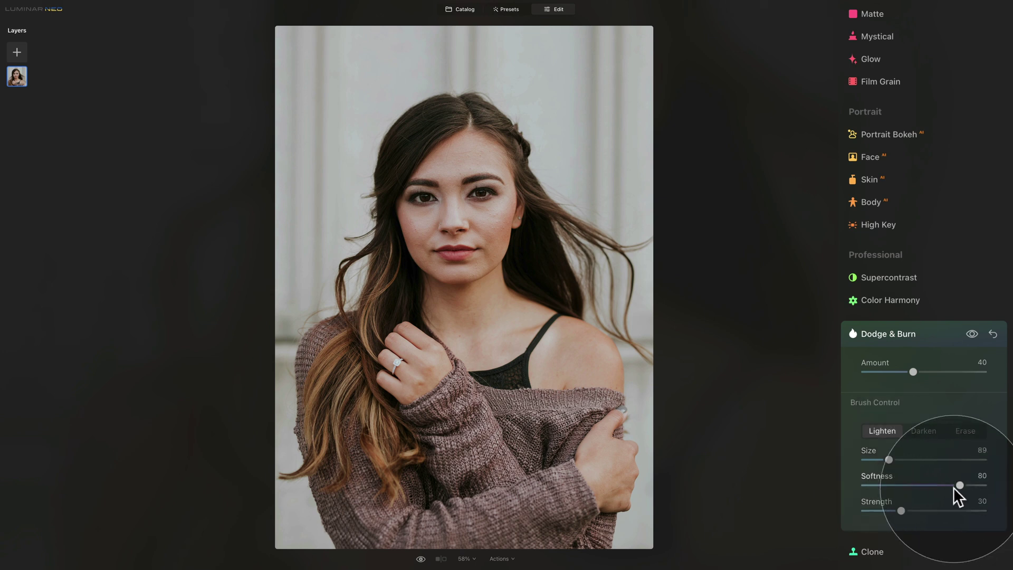
pyautogui.moveTo(959, 485); pyautogui.dragTo(959, 485)
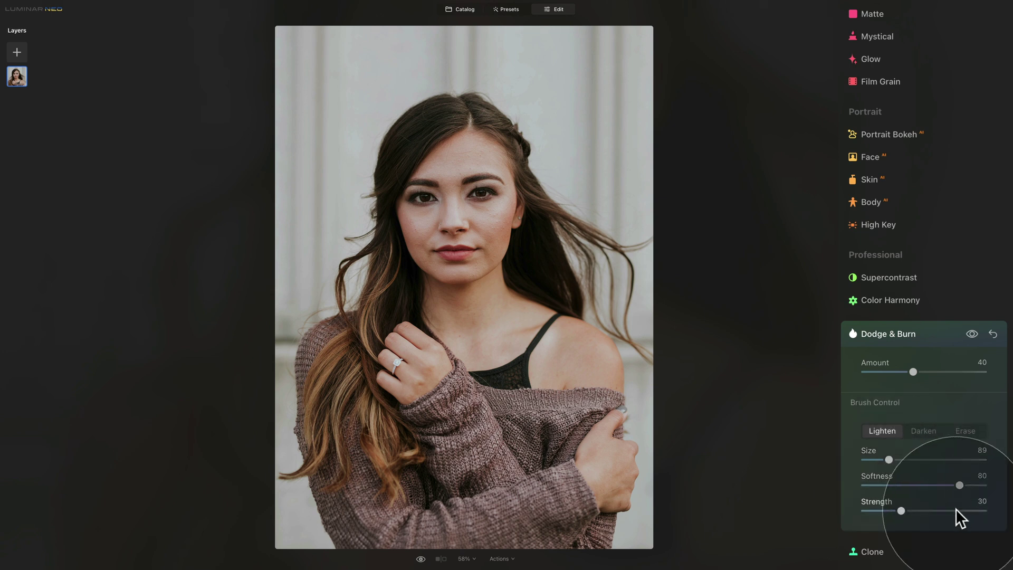
pyautogui.click(901, 509)
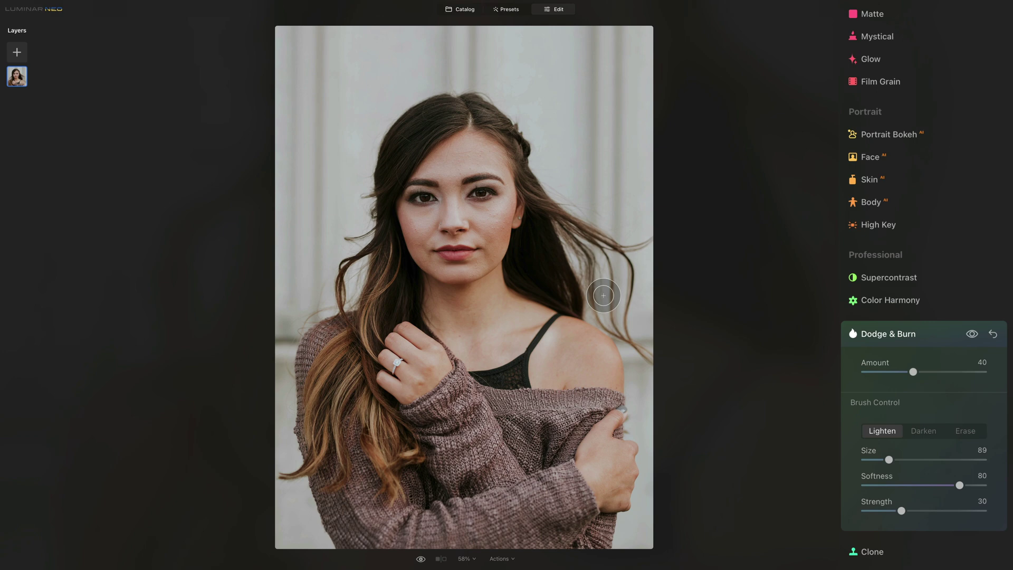
# Zoom to 200% and pan until the brunette woman's eyes are centred.
pyautogui.scroll(6, 603, 295)
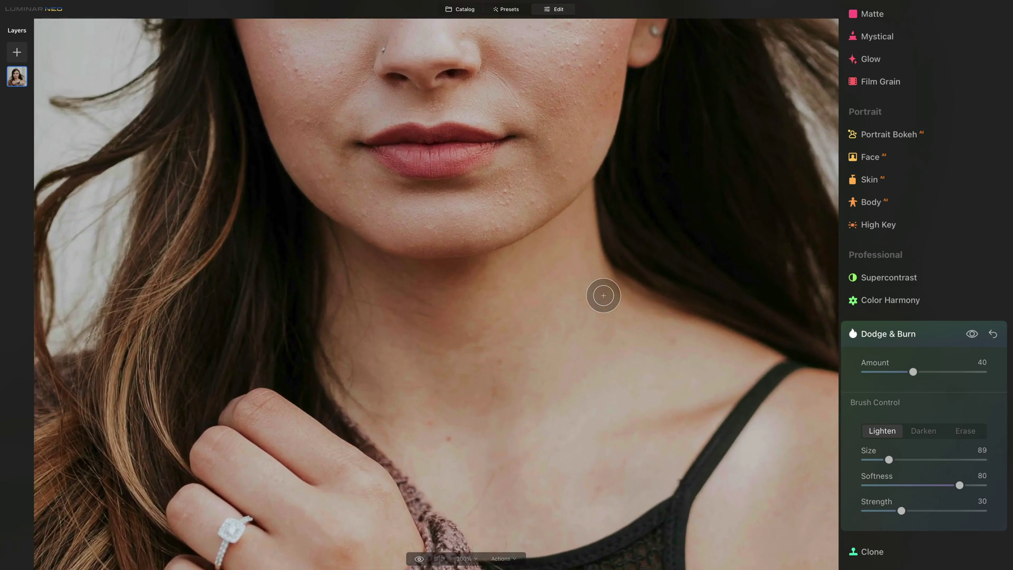
pyautogui.press('space')
pyautogui.moveTo(430, 95); pyautogui.dragTo(472, 216)
pyautogui.moveTo(452, 97)
pyautogui.mouseDown()
pyautogui.moveTo(493, 159)
pyautogui.moveTo(507, 247)
pyautogui.moveTo(452, 244)
pyautogui.mouseUp()
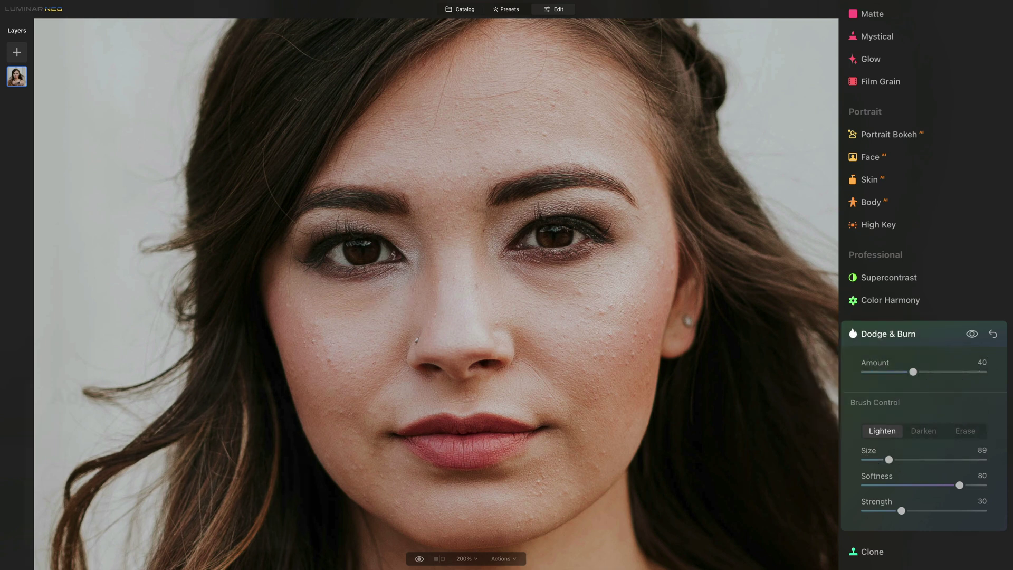
# Set the Lighten brush to size 88 and brighten the dark area under each eye.
pyautogui.press('[')
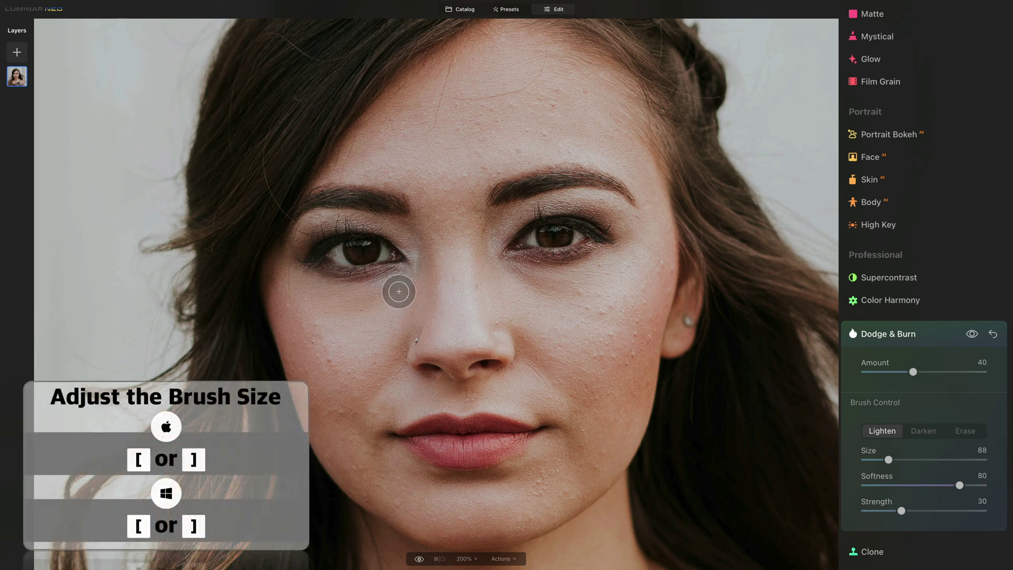
pyautogui.press(']')
pyautogui.press(']')
pyautogui.press(']')
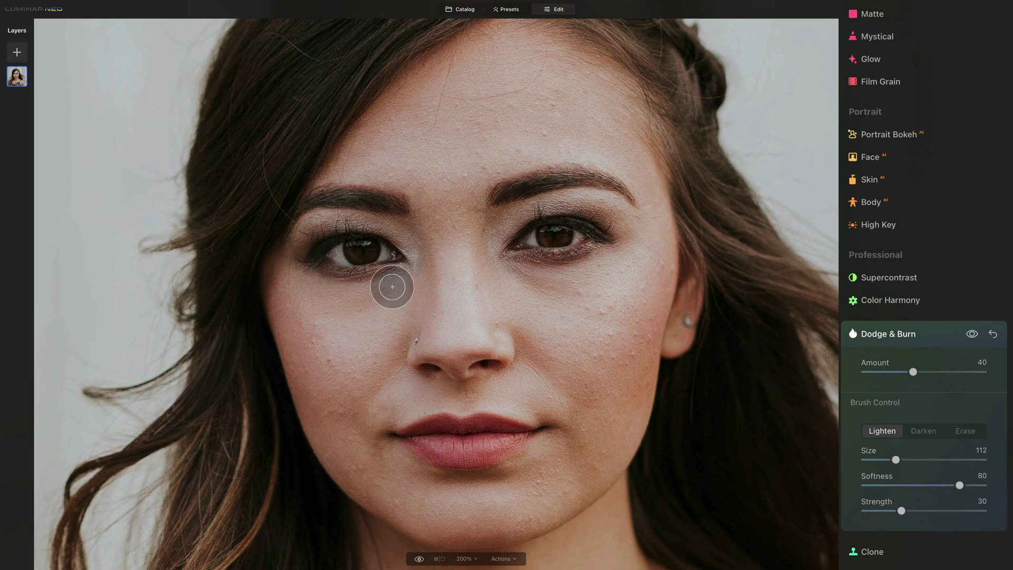
pyautogui.moveTo(896, 459); pyautogui.dragTo(891, 460)
pyautogui.moveTo(396, 283)
pyautogui.mouseDown()
pyautogui.moveTo(357, 302)
pyautogui.moveTo(380, 291)
pyautogui.moveTo(338, 300)
pyautogui.moveTo(381, 292)
pyautogui.moveTo(324, 296)
pyautogui.moveTo(350, 293)
pyautogui.moveTo(286, 283)
pyautogui.moveTo(349, 302)
pyautogui.moveTo(307, 291)
pyautogui.moveTo(389, 294)
pyautogui.moveTo(417, 362)
pyautogui.mouseUp()
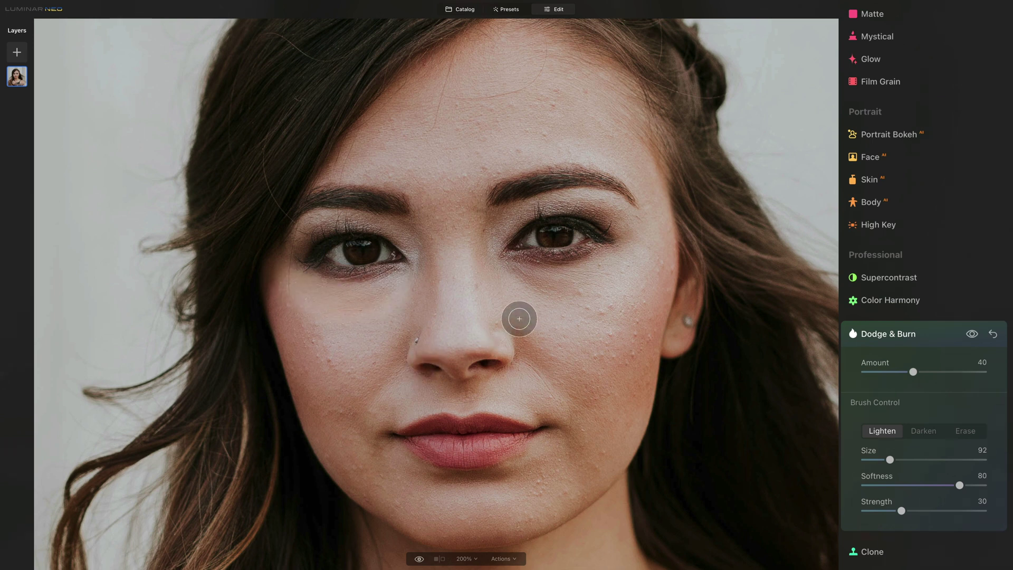
pyautogui.moveTo(534, 277)
pyautogui.mouseDown()
pyautogui.moveTo(578, 286)
pyautogui.moveTo(535, 289)
pyautogui.moveTo(591, 280)
pyautogui.moveTo(522, 280)
pyautogui.moveTo(560, 288)
pyautogui.moveTo(570, 288)
pyautogui.moveTo(537, 278)
pyautogui.moveTo(576, 286)
pyautogui.moveTo(518, 273)
pyautogui.moveTo(551, 285)
pyautogui.moveTo(525, 275)
pyautogui.moveTo(610, 269)
pyautogui.moveTo(624, 254)
pyautogui.moveTo(562, 323)
pyautogui.moveTo(509, 313)
pyautogui.mouseUp()
# With a smaller brush, lighten the remaining shadows near the inner eye corners and under both eyes.
pyautogui.moveTo(417, 280); pyautogui.dragTo(417, 279)
pyautogui.press('[')
pyautogui.press('[')
pyautogui.press('[')
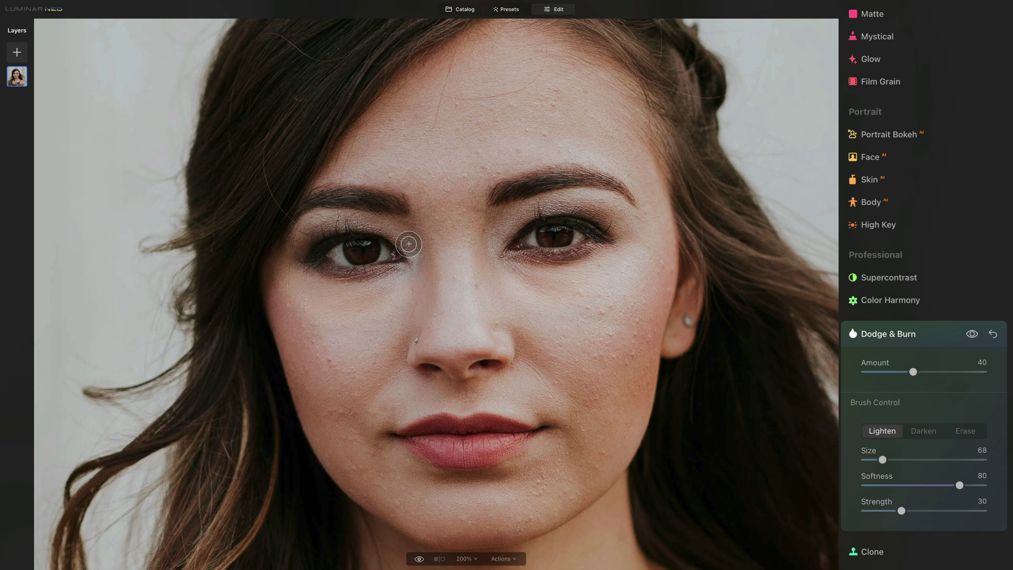
pyautogui.moveTo(423, 280); pyautogui.dragTo(341, 299)
pyautogui.moveTo(520, 278)
pyautogui.mouseDown()
pyautogui.moveTo(562, 287)
pyautogui.moveTo(531, 280)
pyautogui.moveTo(556, 285)
pyautogui.moveTo(506, 250)
pyautogui.moveTo(504, 259)
pyautogui.moveTo(618, 271)
pyautogui.moveTo(626, 230)
pyautogui.moveTo(622, 254)
pyautogui.mouseUp()
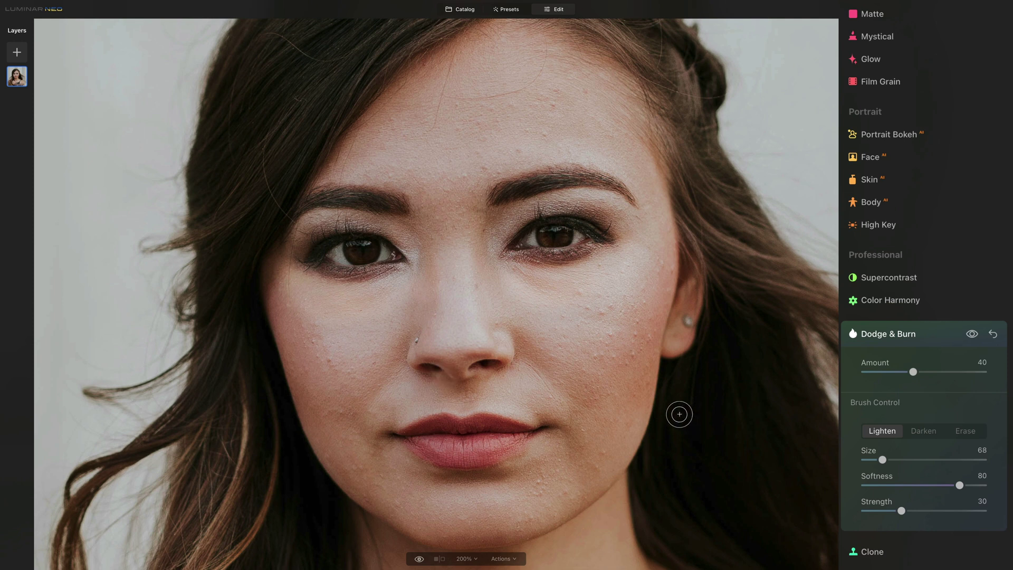
# Compare Dodge & Burn on and off, then lower its Amount from 40 to 30 and fit the photo.
pyautogui.click(972, 334)
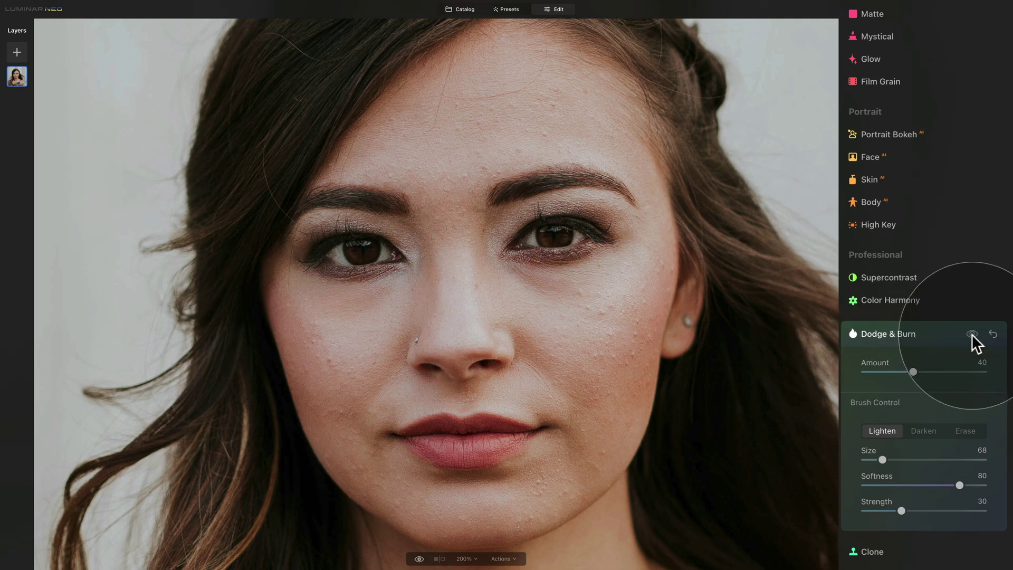
pyautogui.click(972, 334)
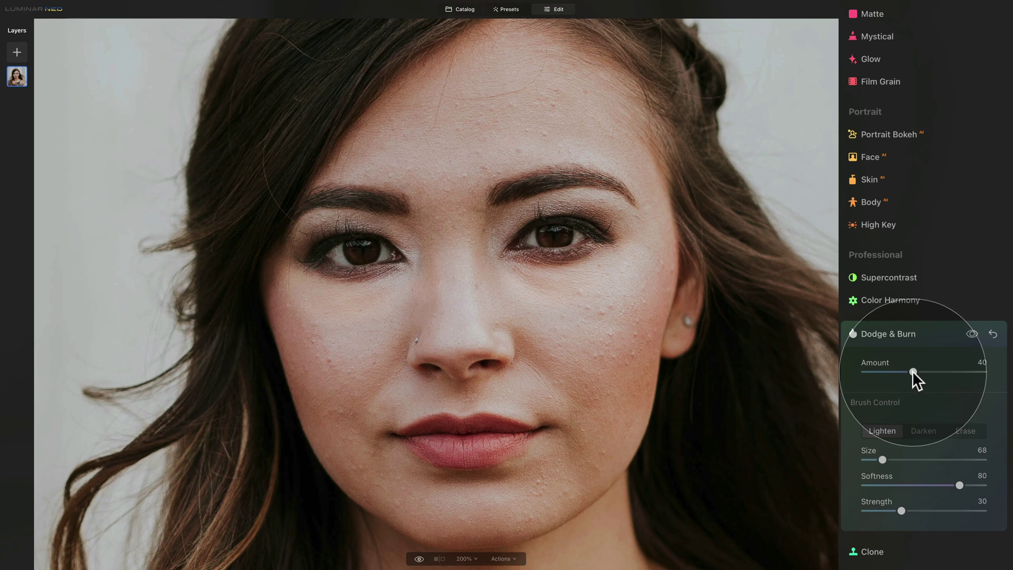
pyautogui.moveTo(913, 371)
pyautogui.mouseDown()
pyautogui.moveTo(898, 369)
pyautogui.moveTo(933, 371)
pyautogui.moveTo(900, 369)
pyautogui.mouseUp()
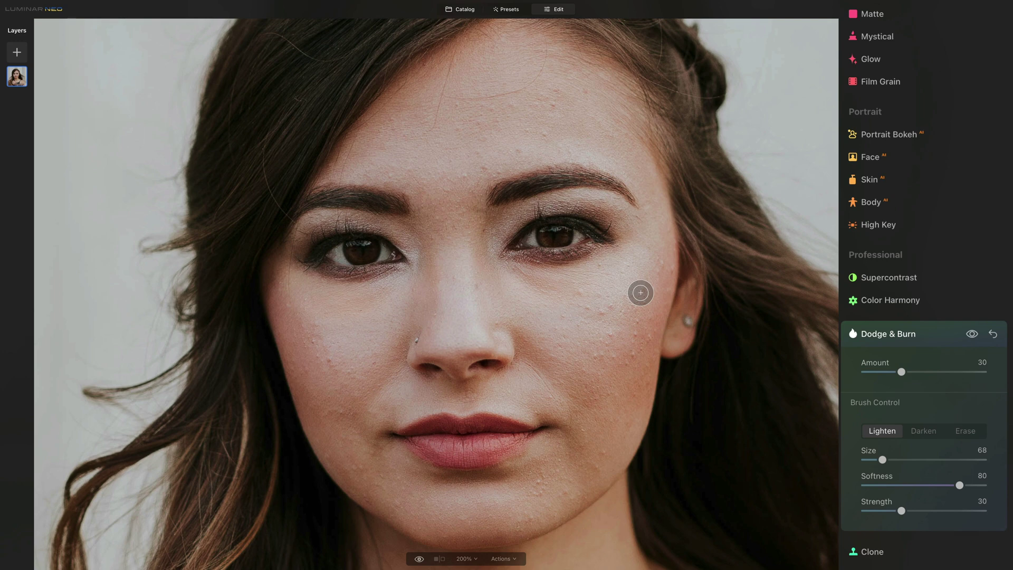
pyautogui.hotkey('ctrl', '0')
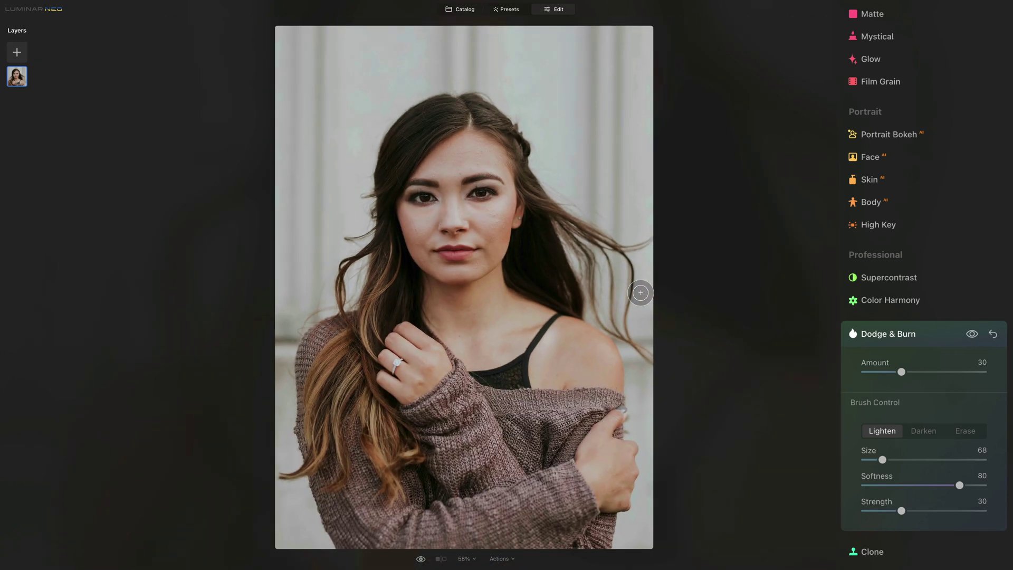
# Toggle the Dodge & Burn effect off and on to compare before and after.
pyautogui.click(972, 334)
pyautogui.click(972, 334)
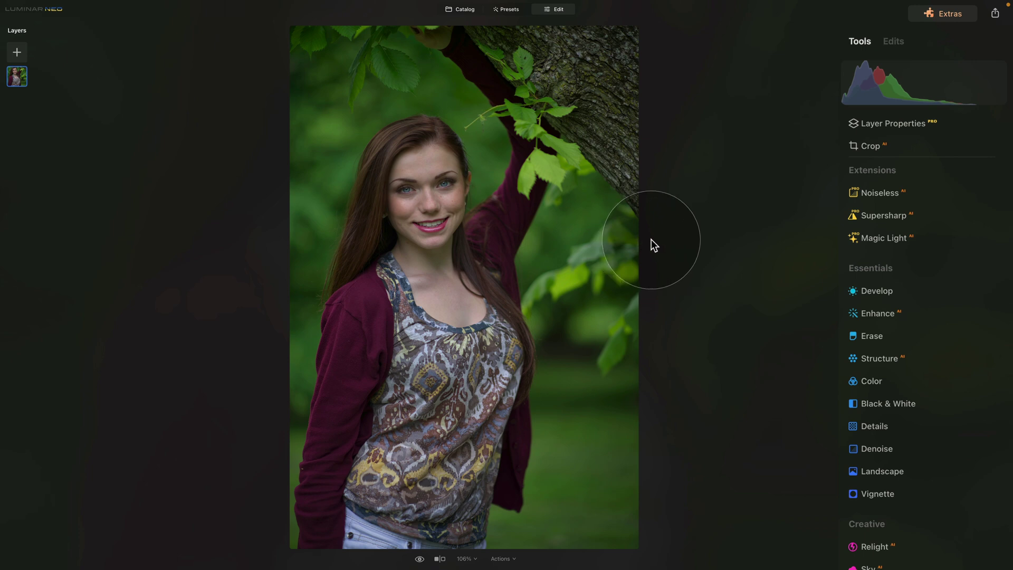
pyautogui.scroll(-4, 879, 446)
pyautogui.scroll(-5, 886, 465)
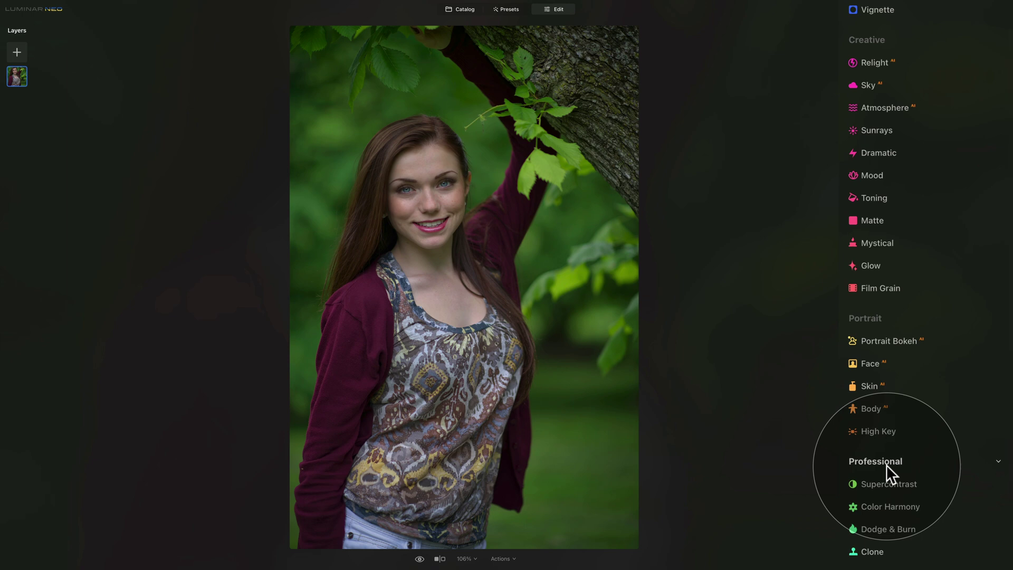
# Open the Clone tool and lower its Strength from 100 to 20.
pyautogui.click(872, 552)
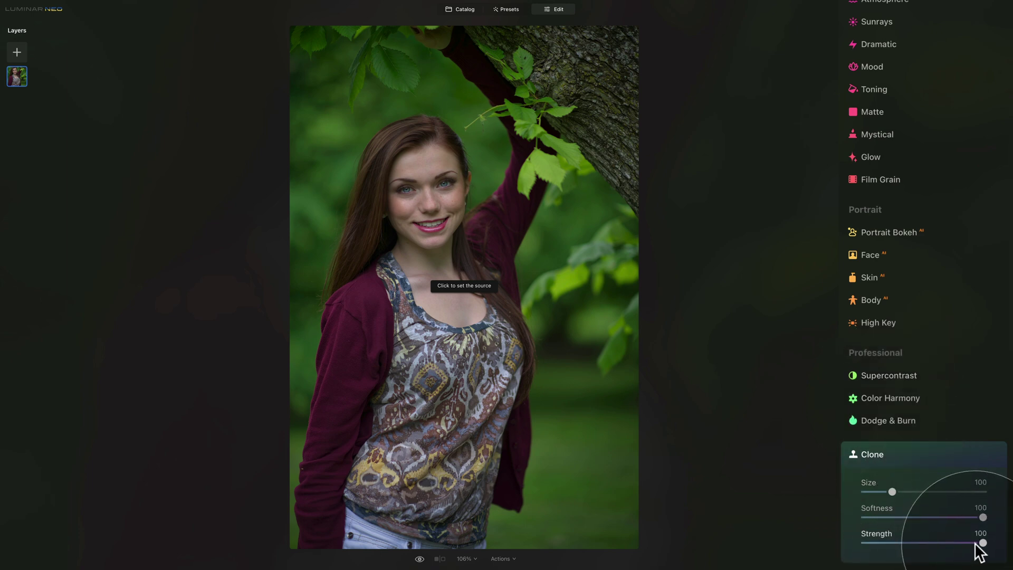
pyautogui.moveTo(983, 543); pyautogui.dragTo(888, 543)
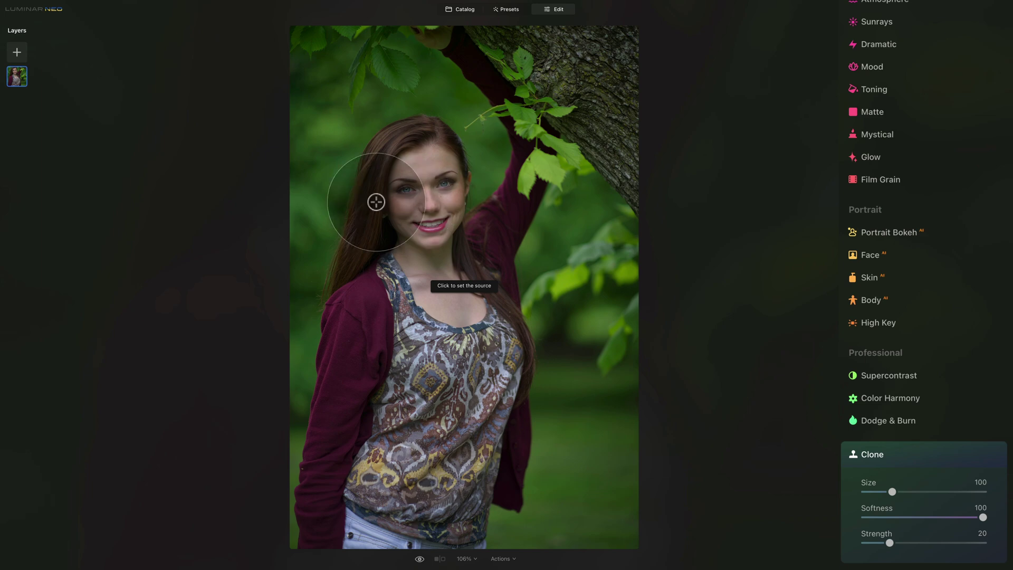
# Zoom in on the face, set a cheek clone source, and clone it over the left-hand under-eye circle.
pyautogui.hotkey('ctrl', '=')
pyautogui.hotkey('ctrl', '=')
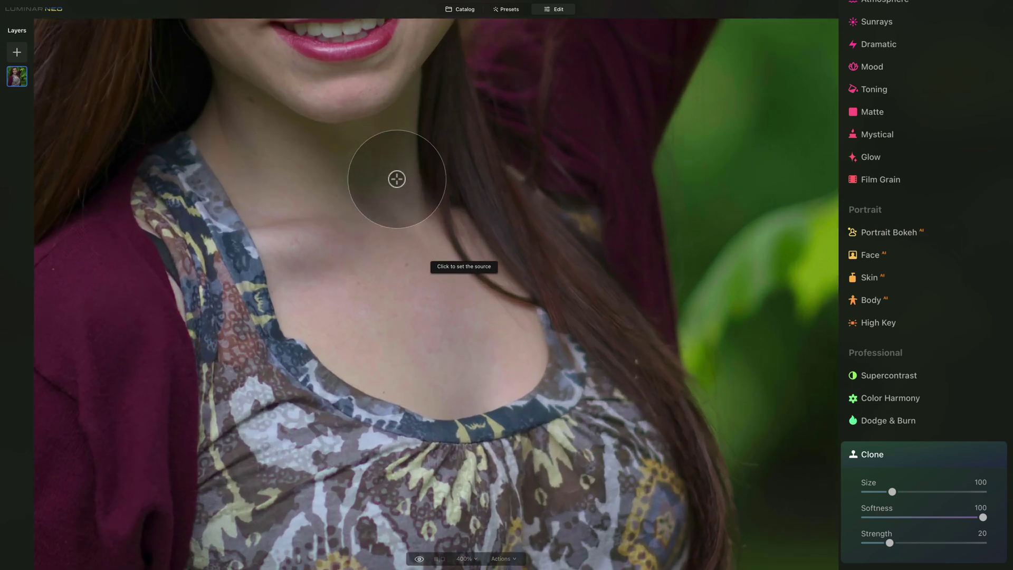
pyautogui.moveTo(394, 174); pyautogui.dragTo(491, 321)
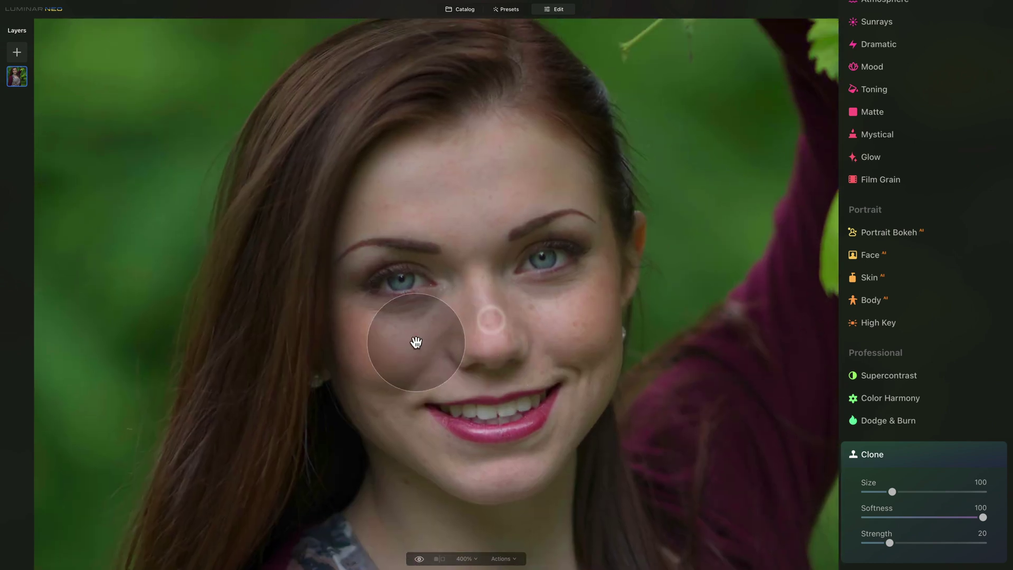
pyautogui.hotkey('ctrl', '=')
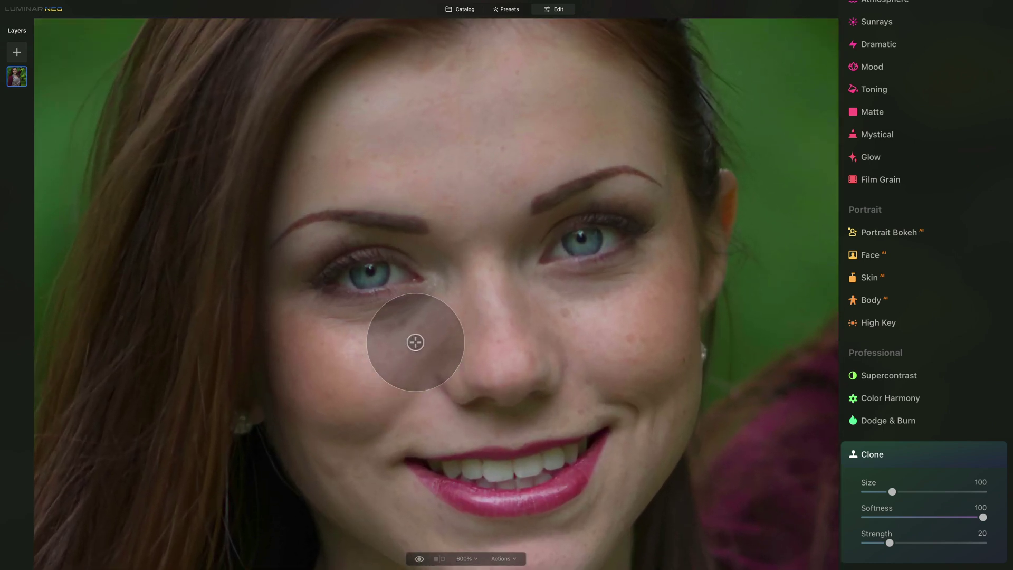
pyautogui.moveTo(416, 355); pyautogui.dragTo(371, 288)
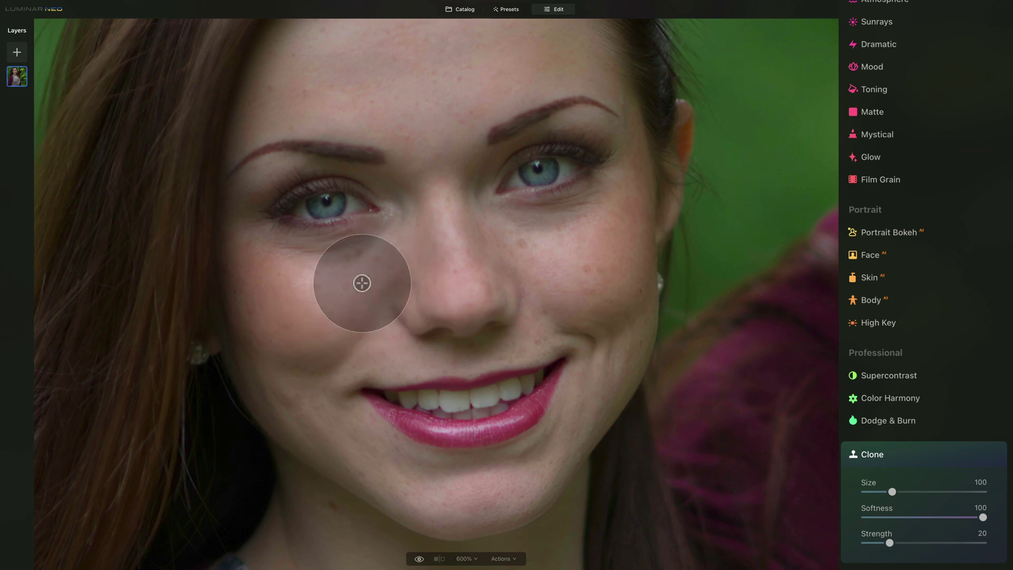
pyautogui.press('alt')
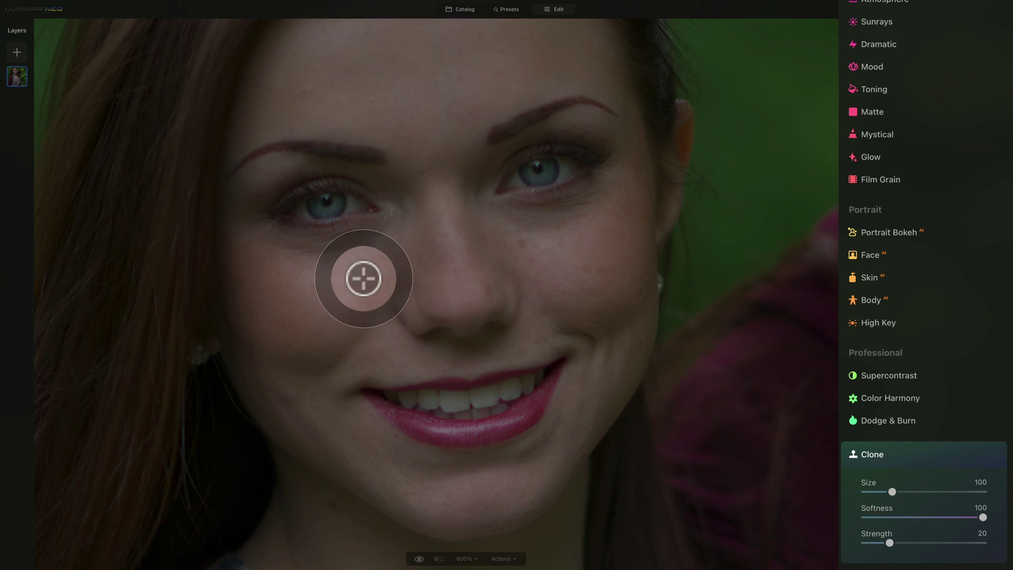
pyautogui.keyDown('alt'); pyautogui.click(364, 278); pyautogui.keyUp('alt')
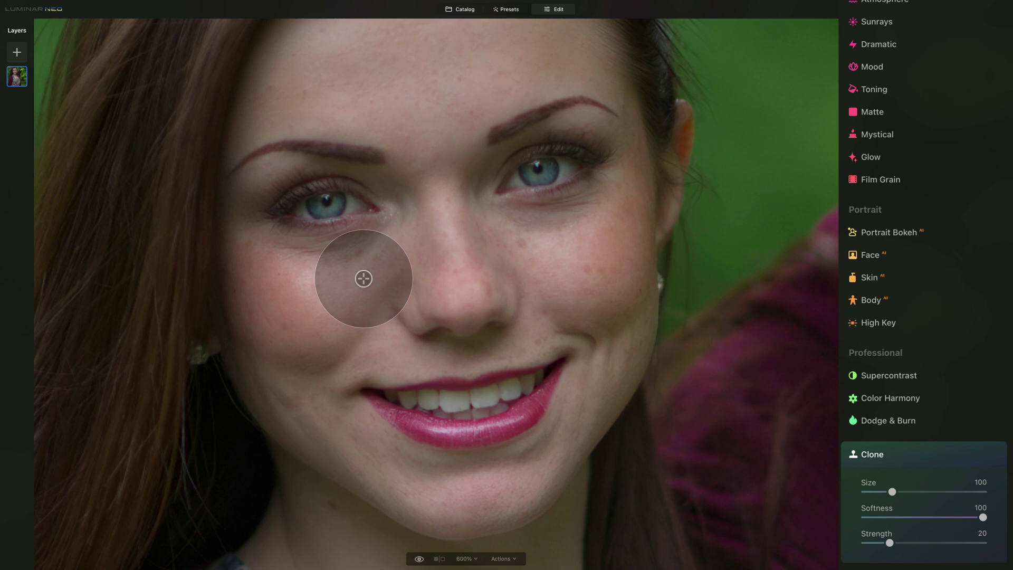
pyautogui.moveTo(364, 278)
pyautogui.mouseDown()
pyautogui.moveTo(357, 229)
pyautogui.moveTo(324, 243)
pyautogui.moveTo(276, 239)
pyautogui.moveTo(357, 242)
pyautogui.moveTo(366, 233)
pyautogui.moveTo(279, 238)
pyautogui.moveTo(311, 267)
pyautogui.moveTo(278, 278)
pyautogui.mouseUp()
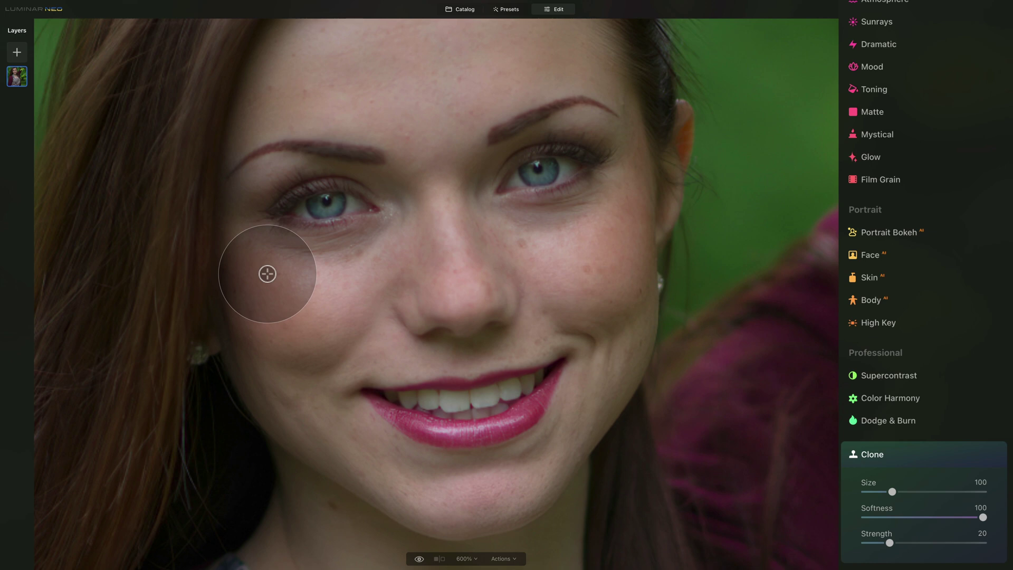
pyautogui.click(267, 274)
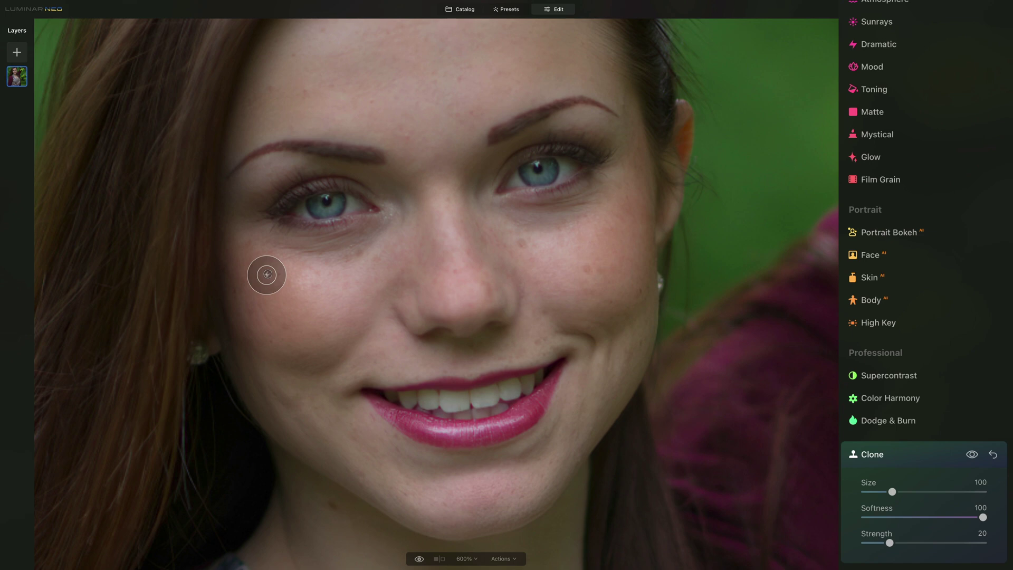
# Set the Clone brush Size to 92 and paint a stroke under the left-hand eye.
pyautogui.press('[')
pyautogui.press('[')
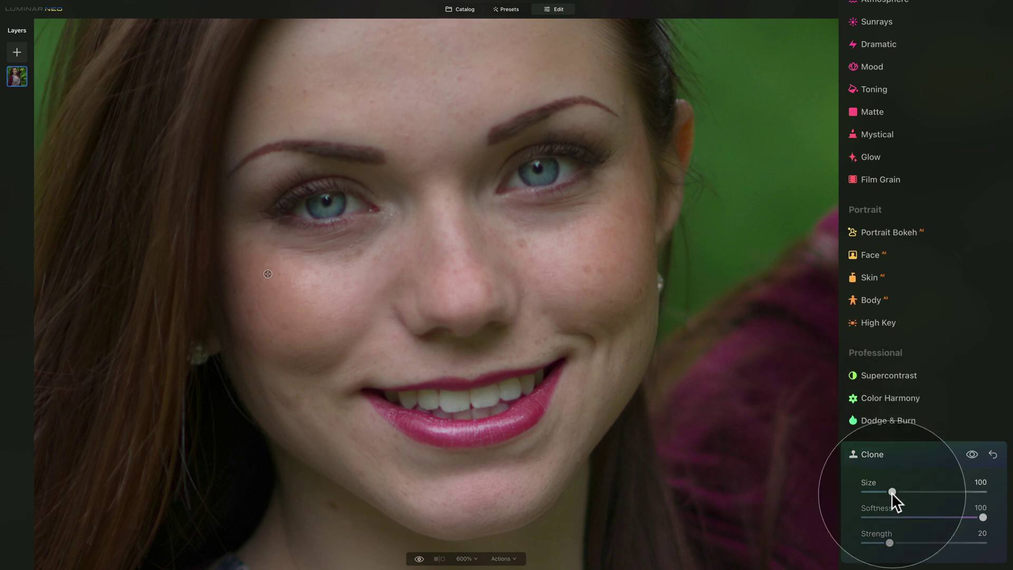
pyautogui.click(888, 491)
pyautogui.moveTo(888, 492); pyautogui.dragTo(890, 492)
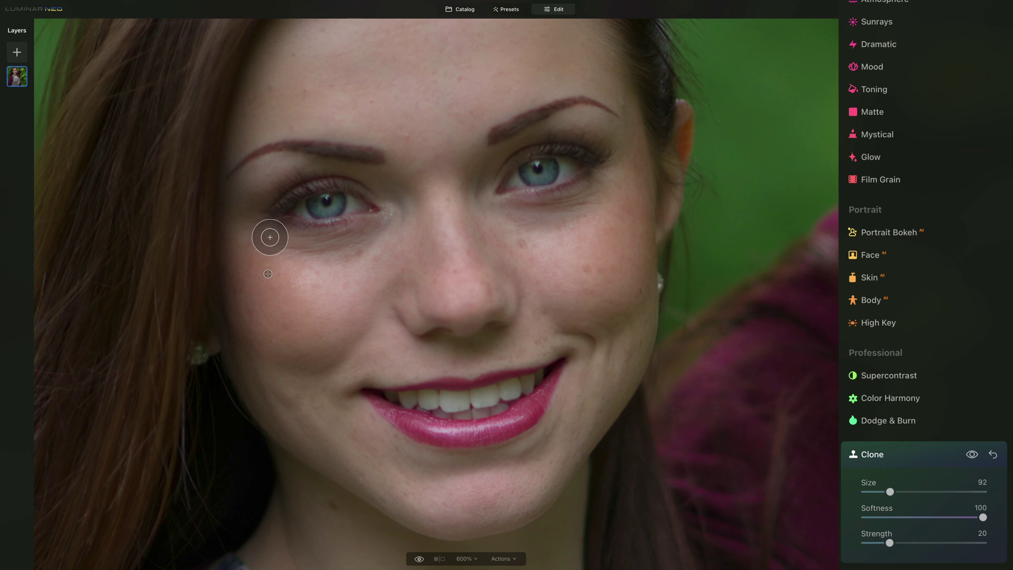
pyautogui.moveTo(267, 234)
pyautogui.mouseDown()
pyautogui.moveTo(314, 252)
pyautogui.moveTo(303, 251)
pyautogui.moveTo(308, 268)
pyautogui.mouseUp()
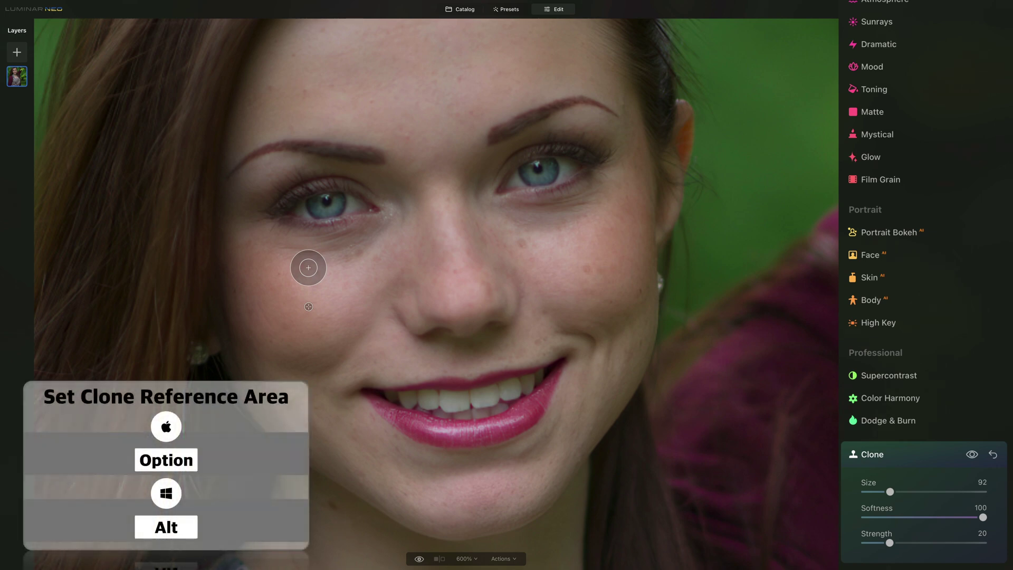
# Pick new cheek source points and clone them along the left-hand under-eye shadow.
pyautogui.press('alt')
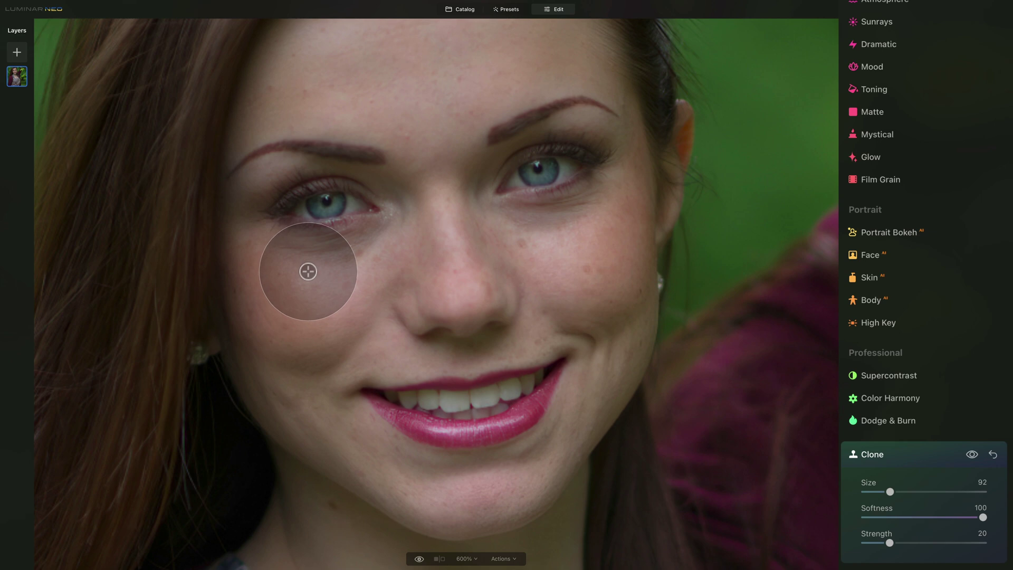
pyautogui.keyDown('alt'); pyautogui.click(309, 271); pyautogui.keyUp('alt')
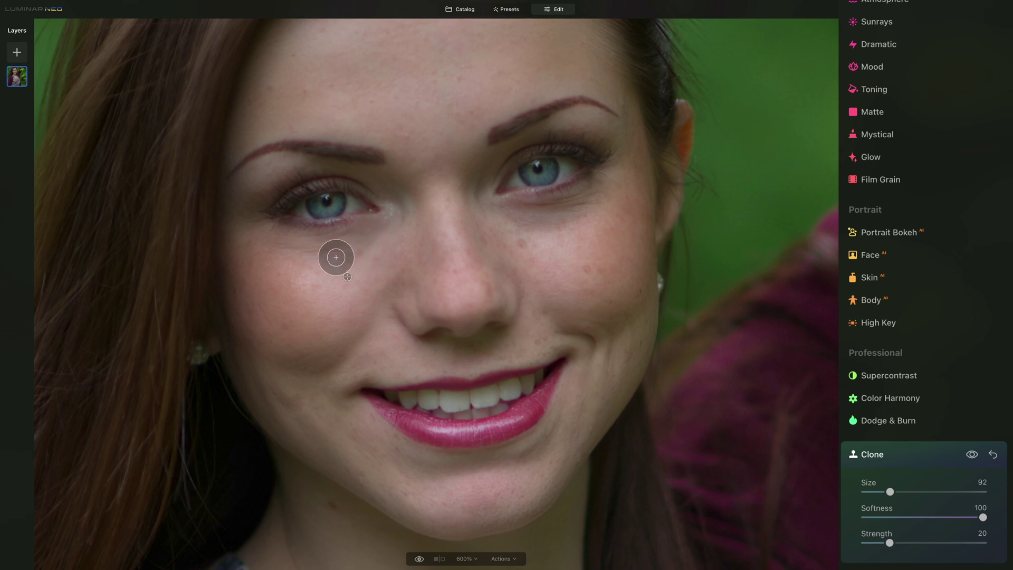
pyautogui.keyDown('alt'); pyautogui.click(323, 276); pyautogui.keyUp('alt')
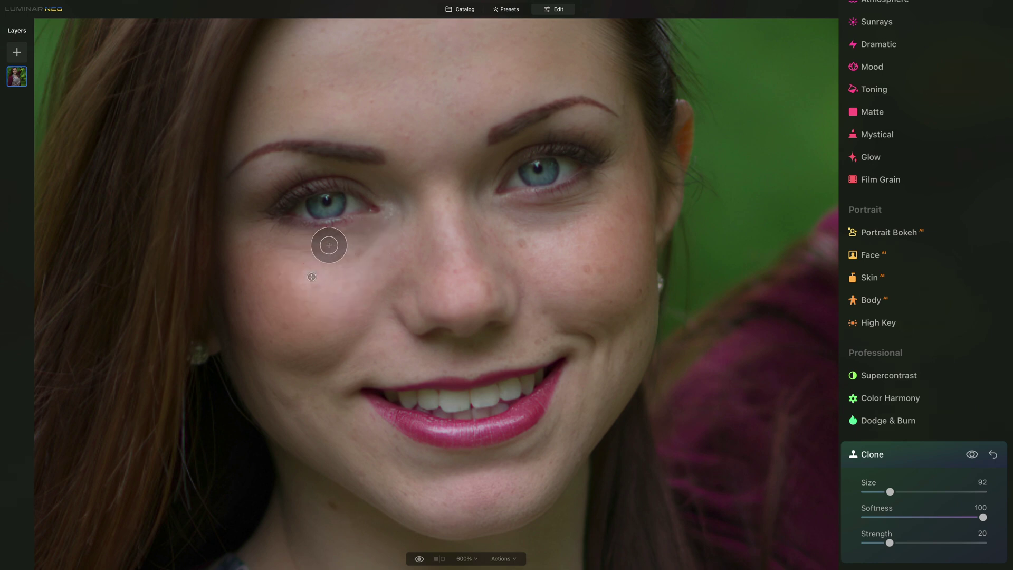
pyautogui.moveTo(335, 245)
pyautogui.mouseDown()
pyautogui.moveTo(344, 321)
pyautogui.moveTo(320, 327)
pyautogui.mouseUp()
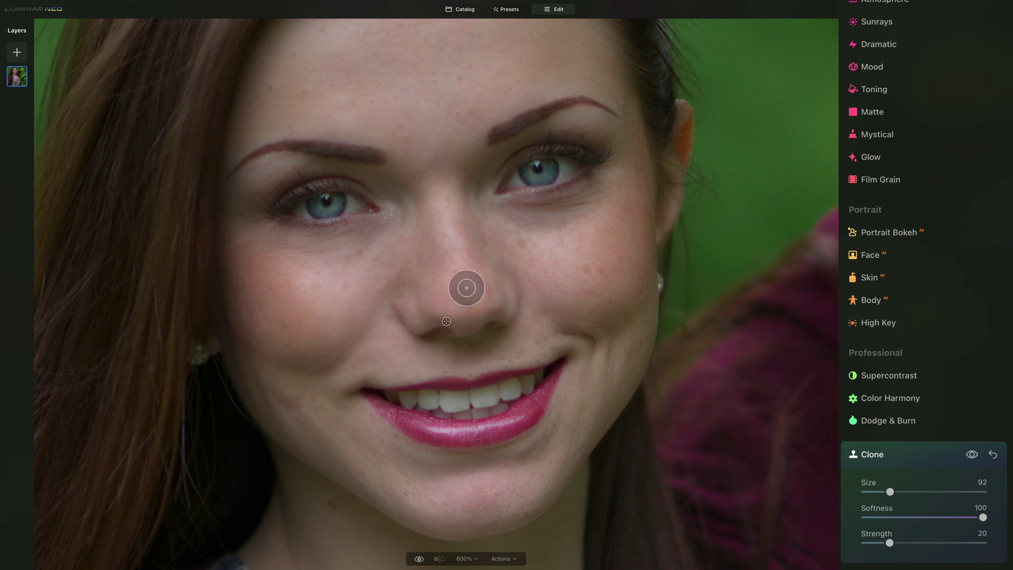
# Set a clone source beside the nose, clone it under the right-hand eye, and smooth the left cheek.
pyautogui.keyDown('alt'); pyautogui.click(524, 246); pyautogui.keyUp('alt')
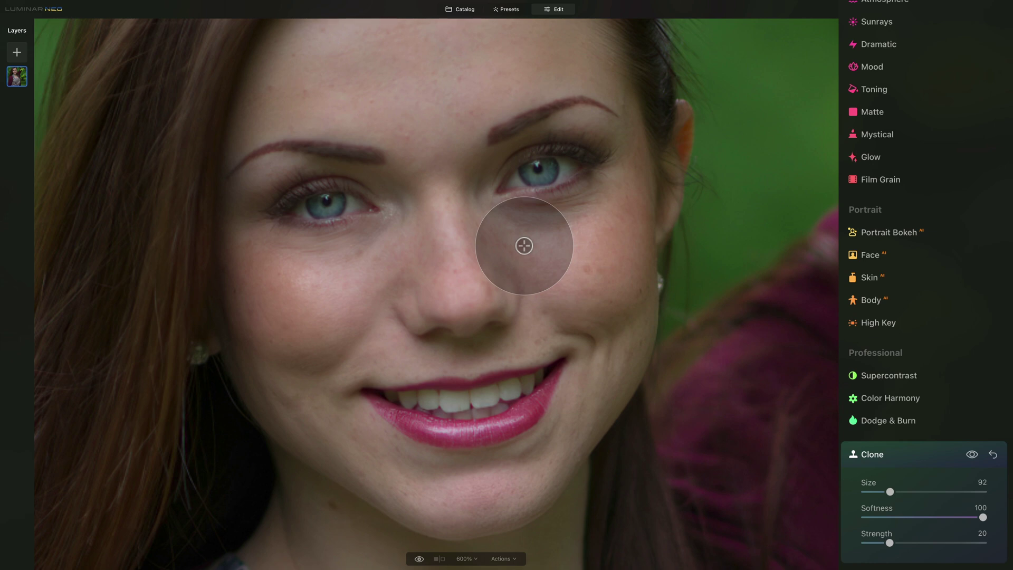
pyautogui.moveTo(518, 214)
pyautogui.mouseDown()
pyautogui.moveTo(581, 203)
pyautogui.moveTo(568, 211)
pyautogui.moveTo(594, 197)
pyautogui.moveTo(515, 220)
pyautogui.moveTo(593, 190)
pyautogui.moveTo(516, 214)
pyautogui.moveTo(577, 205)
pyautogui.moveTo(521, 218)
pyautogui.moveTo(546, 280)
pyautogui.moveTo(520, 244)
pyautogui.mouseUp()
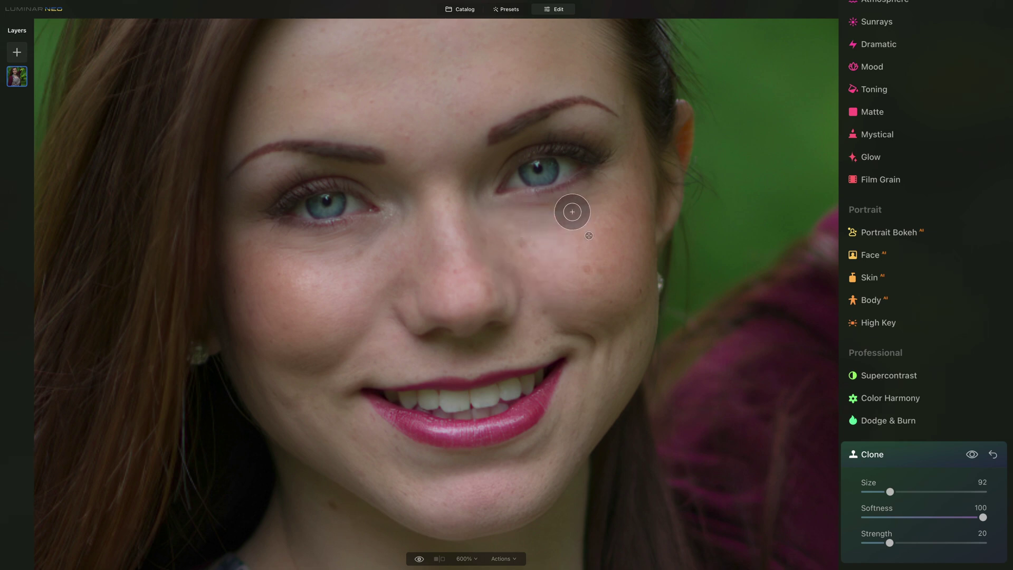
pyautogui.moveTo(565, 211); pyautogui.dragTo(600, 198)
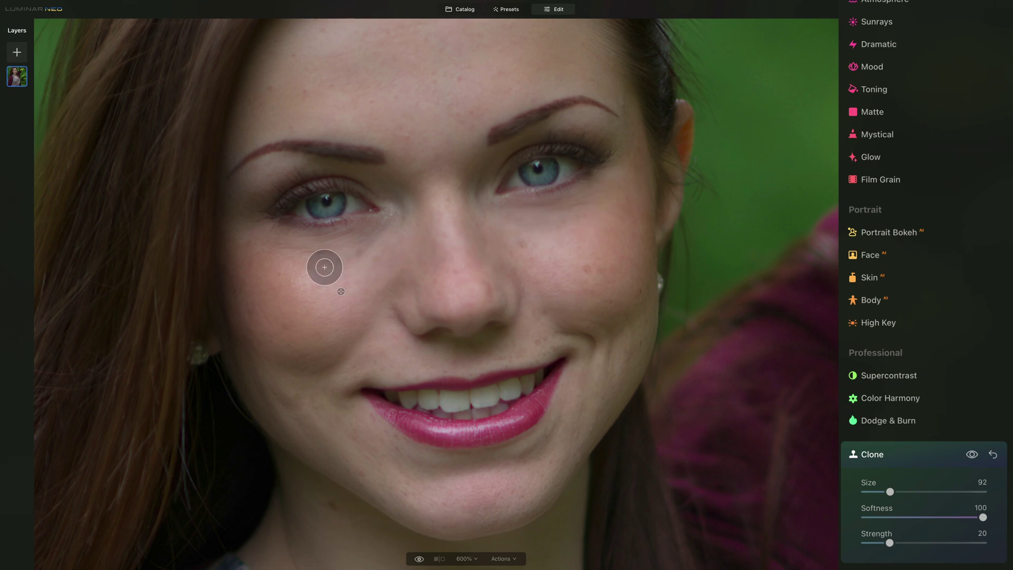
pyautogui.moveTo(325, 267)
pyautogui.mouseDown()
pyautogui.moveTo(376, 267)
pyautogui.moveTo(379, 256)
pyautogui.mouseUp()
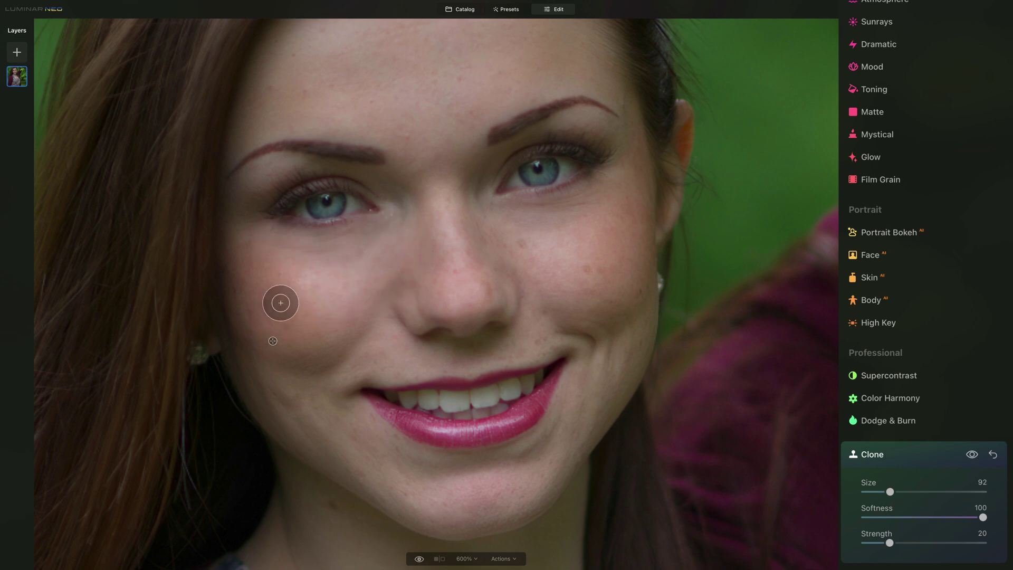
# Fit the whole portrait and toggle the Clone edits off and on to compare.
pyautogui.hotkey('ctrl', '0')
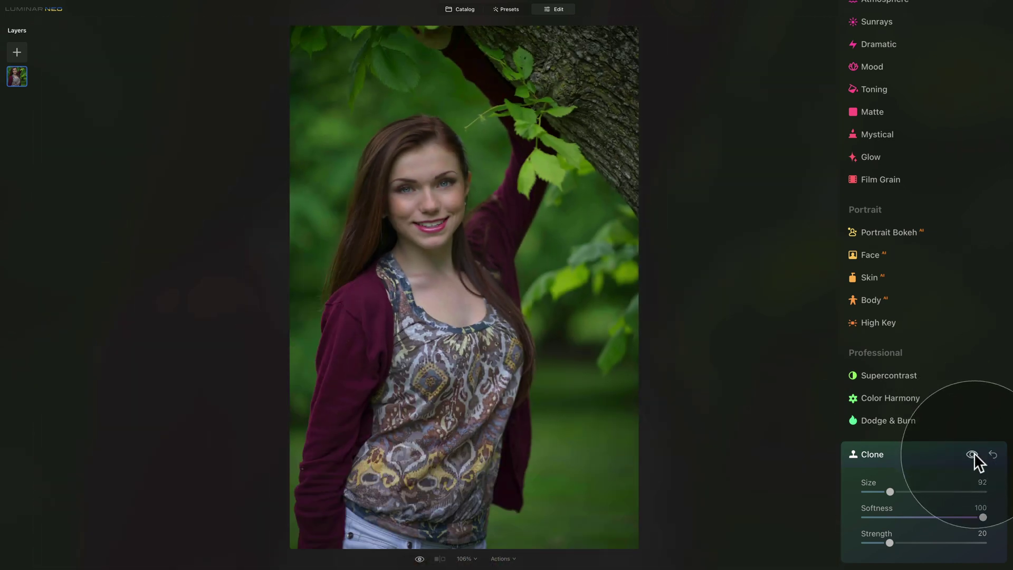
pyautogui.click(972, 454)
pyautogui.click(973, 454)
# At 400% zoom, clone cheek skin into the shadow beside the nose under the left-hand eye.
pyautogui.hotkey('ctrl', '=')
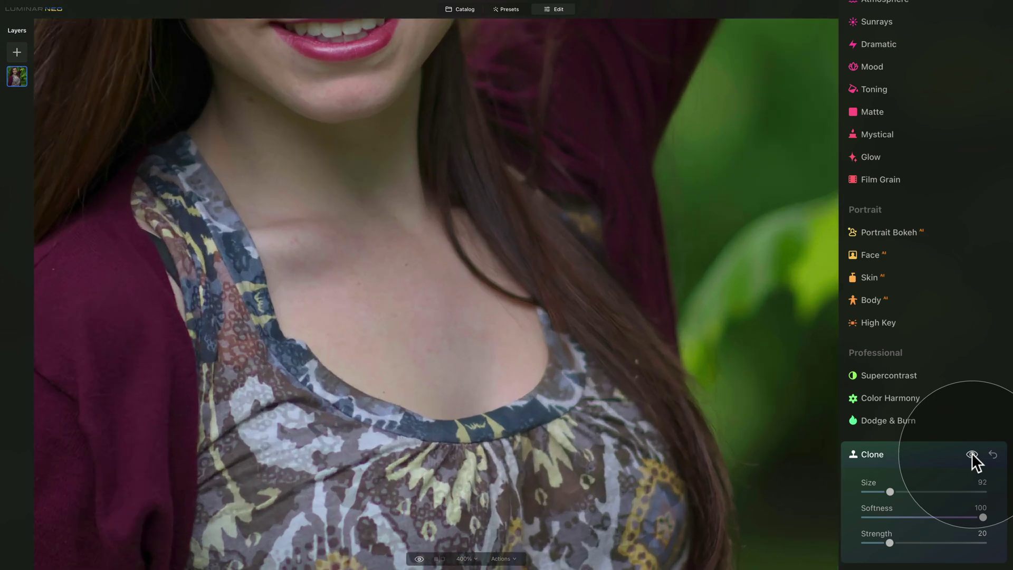
pyautogui.moveTo(397, 331)
pyautogui.mouseDown()
pyautogui.moveTo(549, 477)
pyautogui.moveTo(561, 534)
pyautogui.mouseUp()
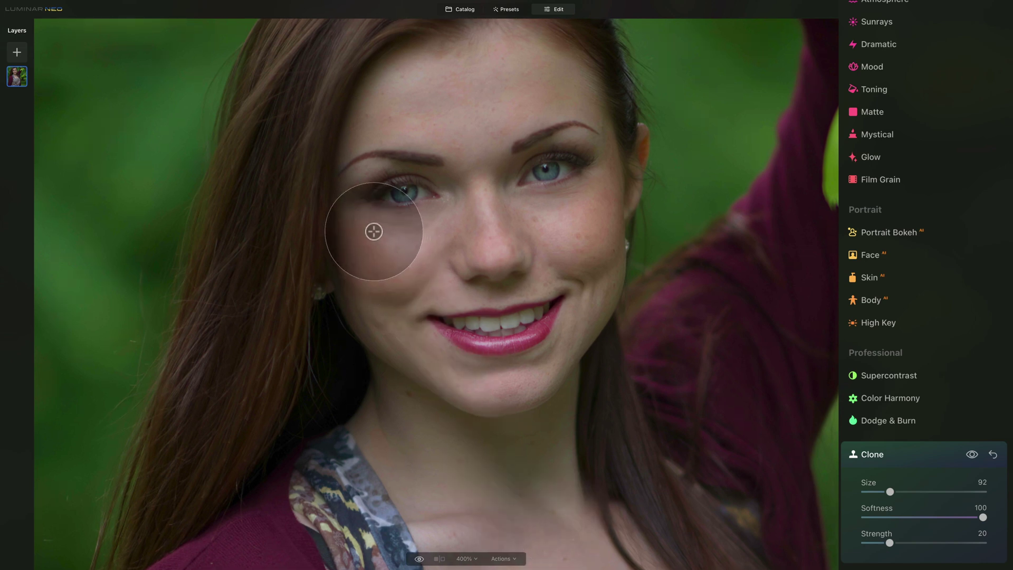
pyautogui.press('alt')
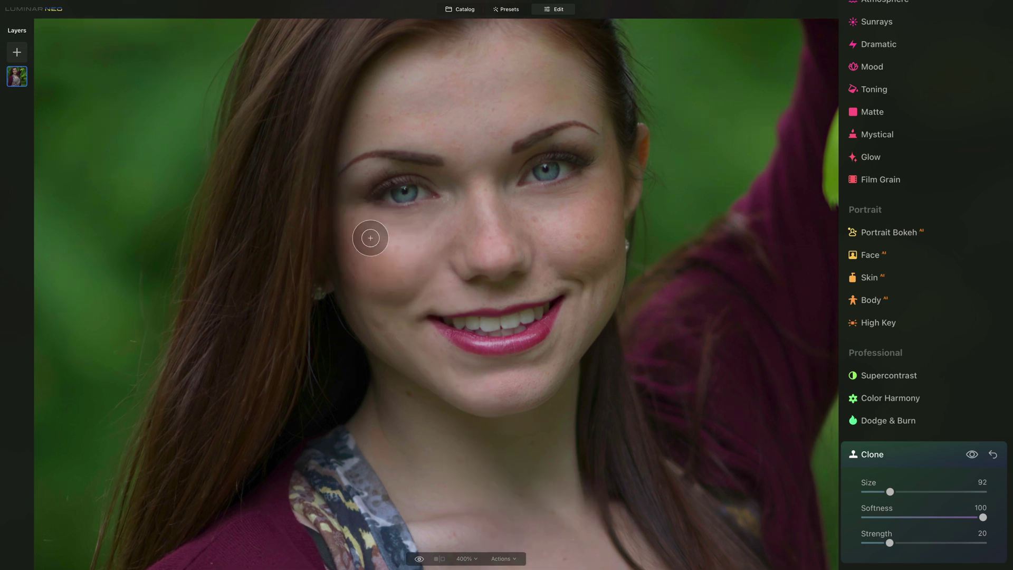
pyautogui.keyDown('alt'); pyautogui.click(371, 237); pyautogui.keyUp('alt')
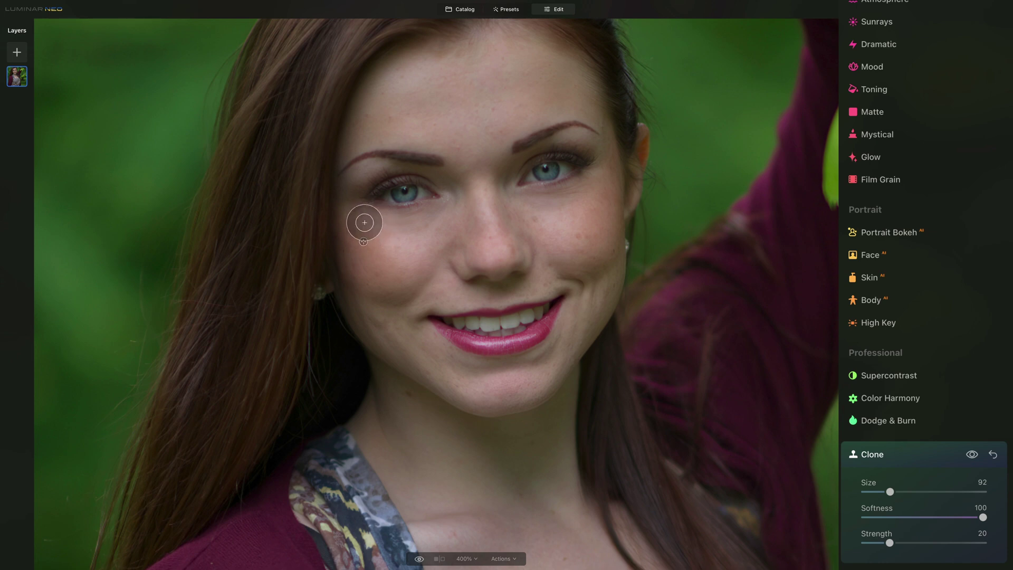
pyautogui.click(403, 239)
pyautogui.keyDown('alt'); pyautogui.click(405, 240); pyautogui.keyUp('alt')
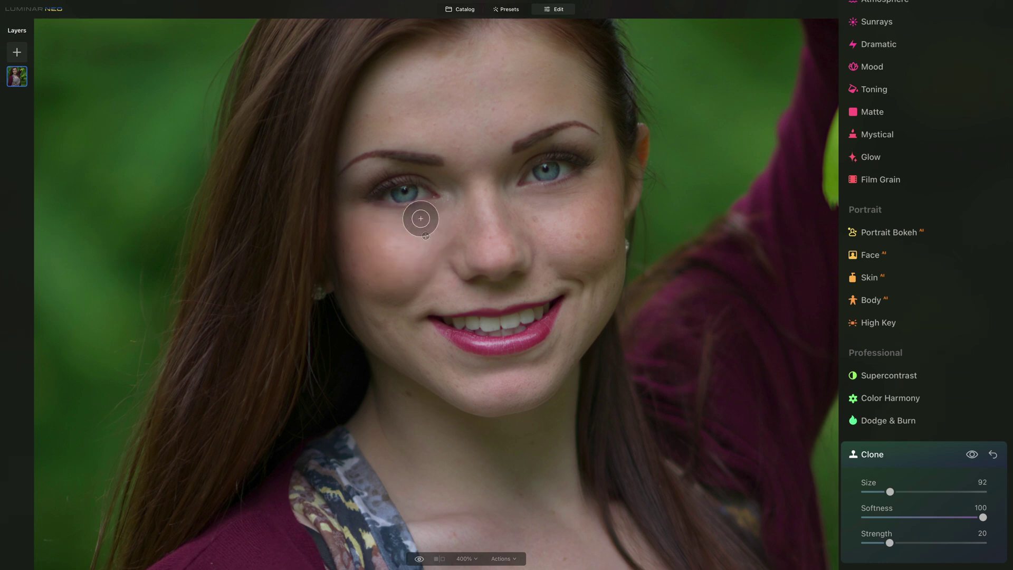
pyautogui.click(445, 224)
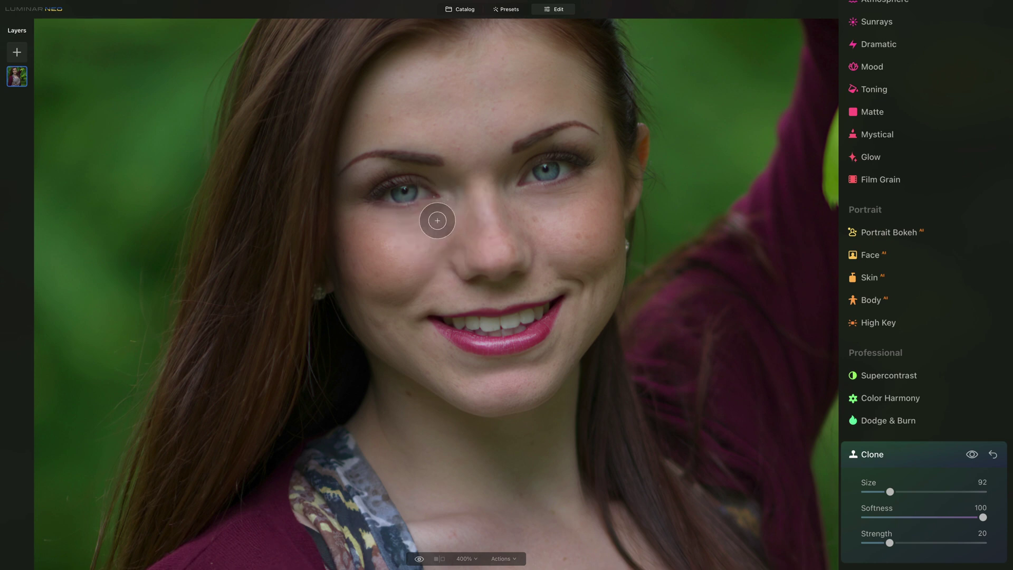
pyautogui.moveTo(429, 217); pyautogui.dragTo(433, 216)
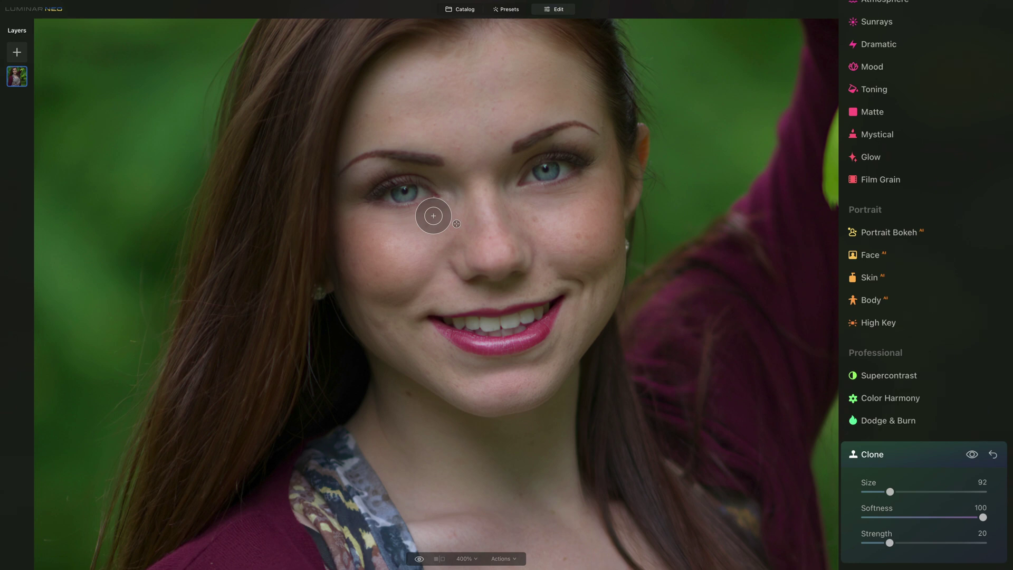
pyautogui.press('[')
pyautogui.press('[')
pyautogui.press('[')
pyautogui.press('[')
pyautogui.press('[')
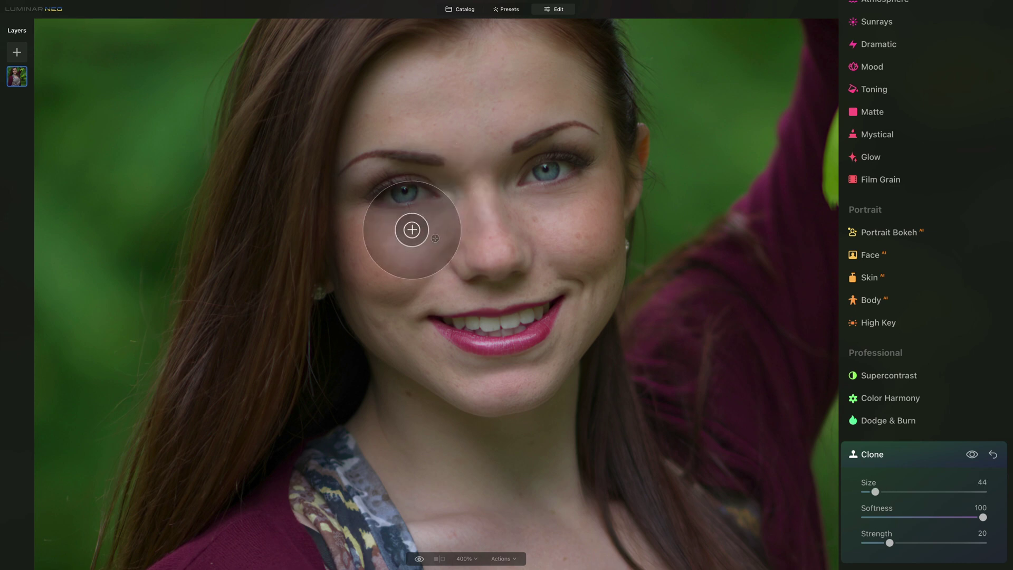
pyautogui.press(']')
pyautogui.press(']')
pyautogui.press(']')
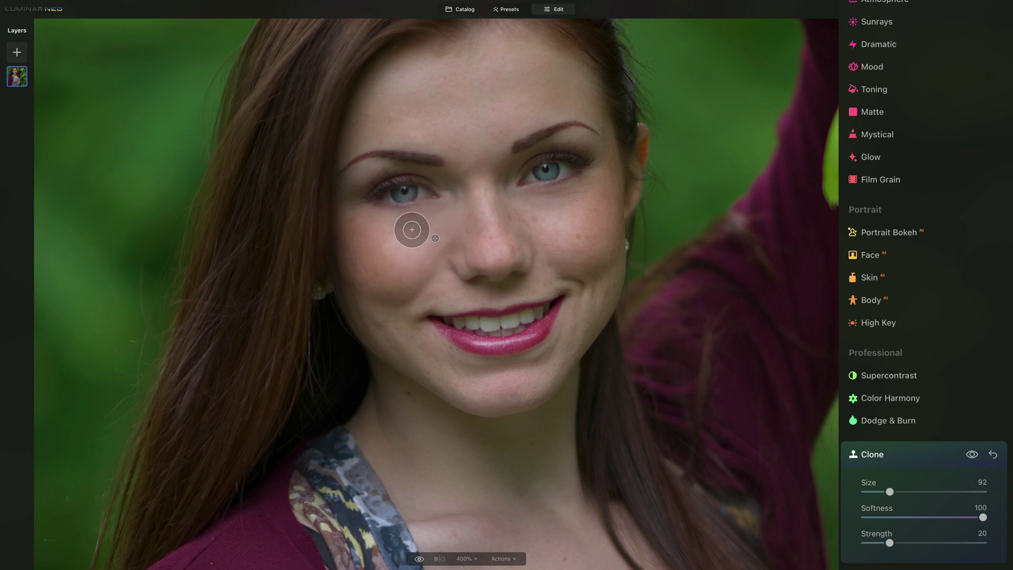